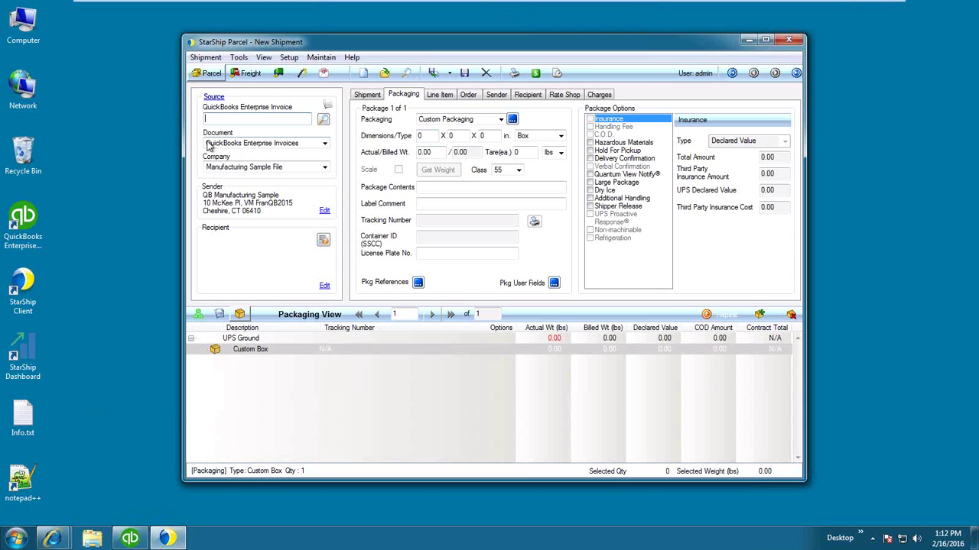
# Search QuickBooks Enterprise Invoices for the Manufacturing Sample File company as the shipment source.
pyautogui.click(321, 145)
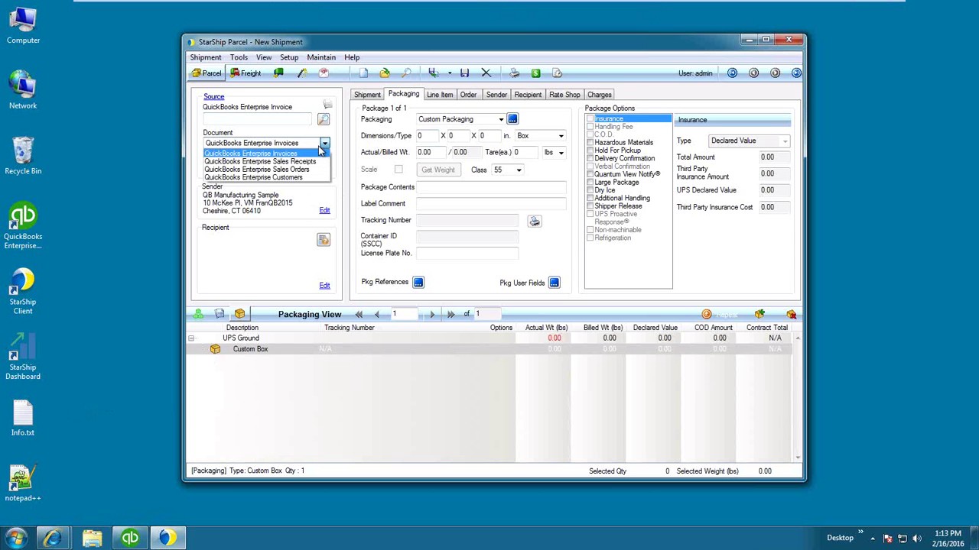
pyautogui.click(320, 152)
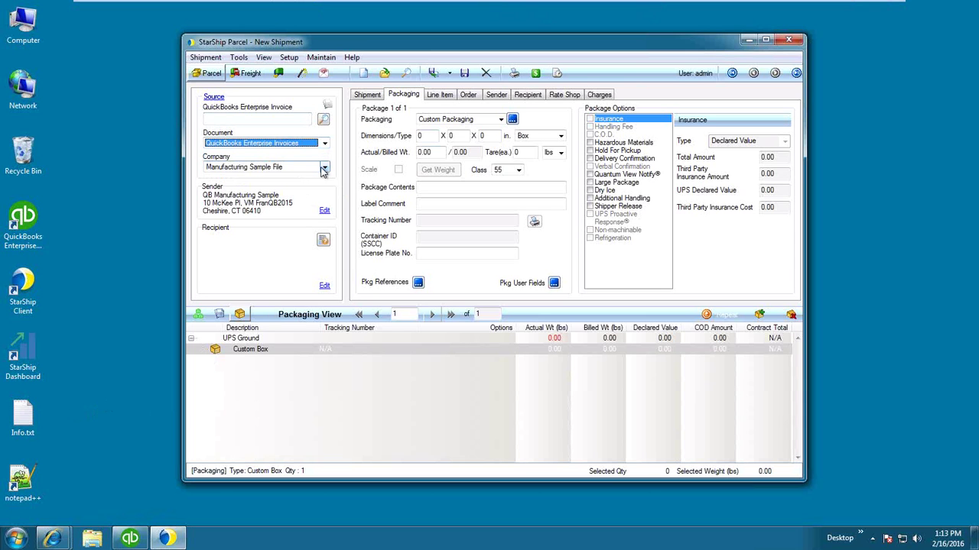
pyautogui.click(323, 171)
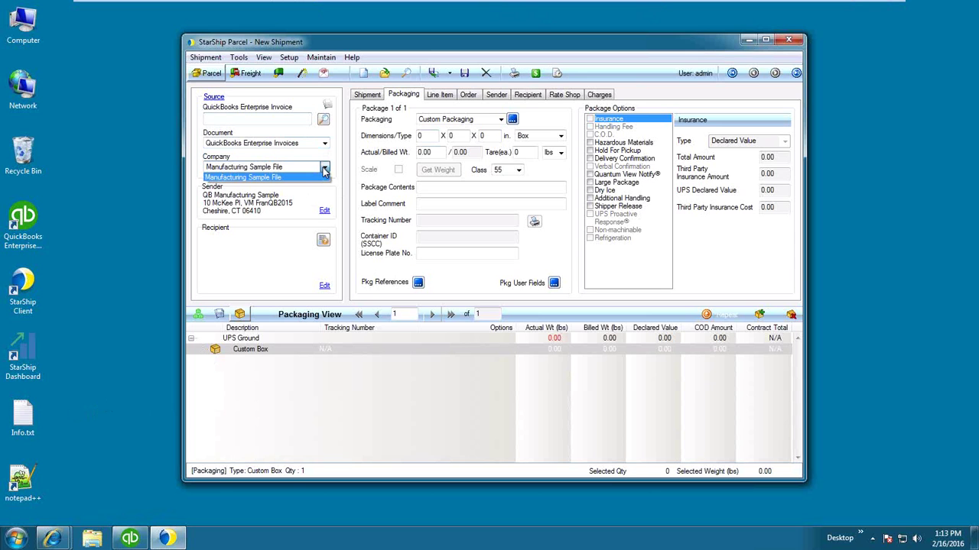
pyautogui.click(324, 170)
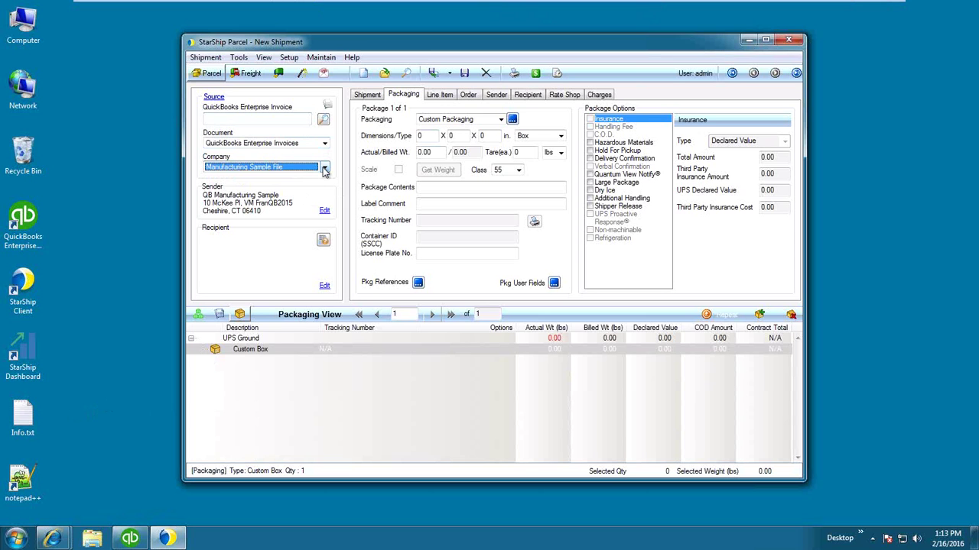
pyautogui.click(288, 120)
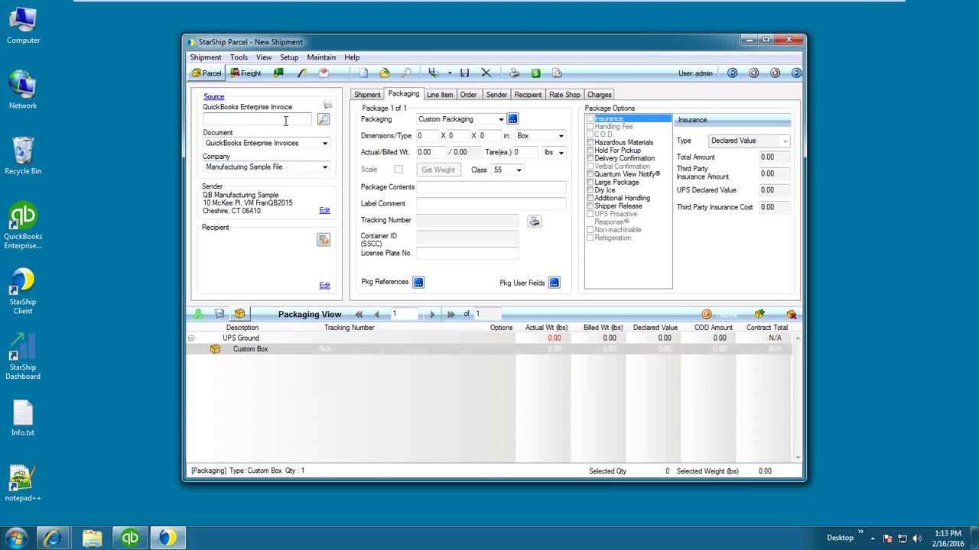
pyautogui.click(323, 121)
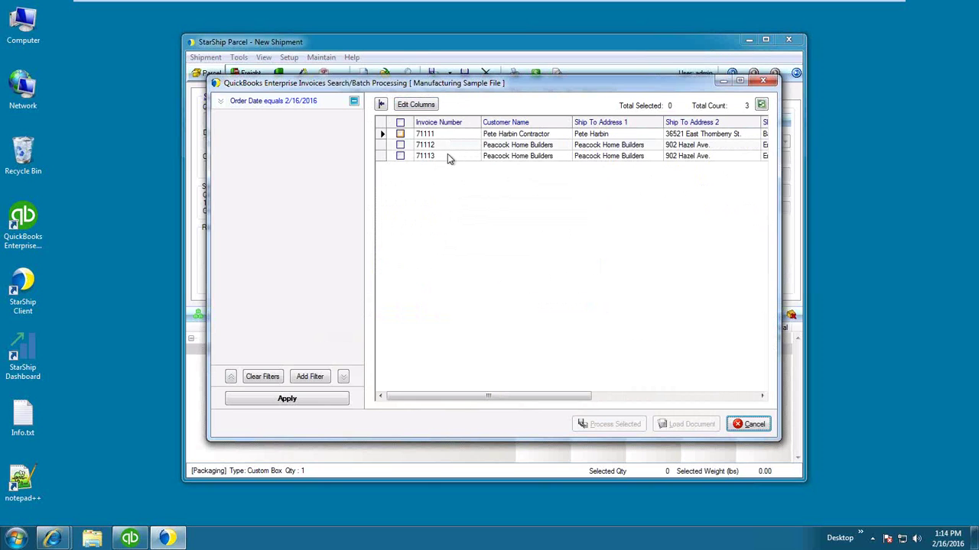
# Load the last Peacock Home Builders invoice row into the shipment.
pyautogui.doubleClick(449, 157)
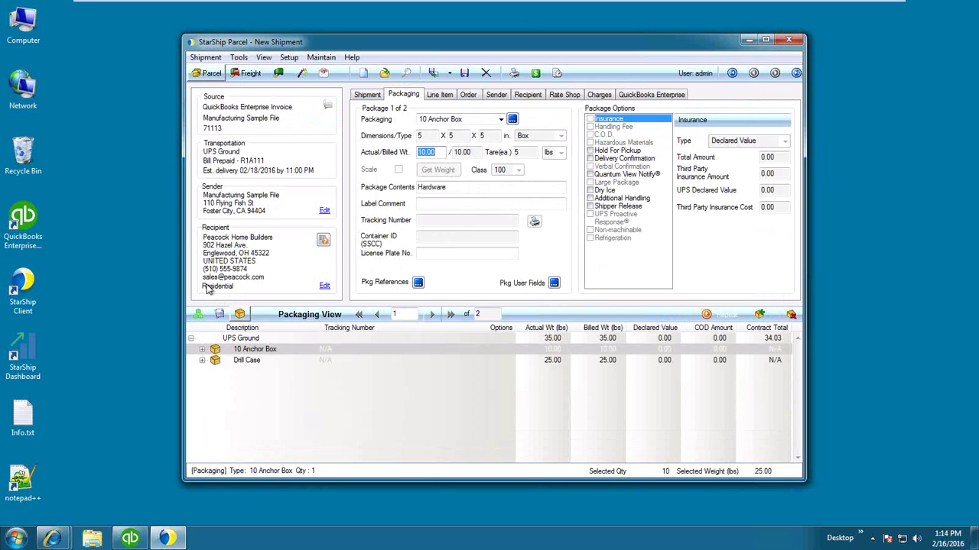
# Validate the recipient's address and expand all items in both packages.
pyautogui.click(322, 241)
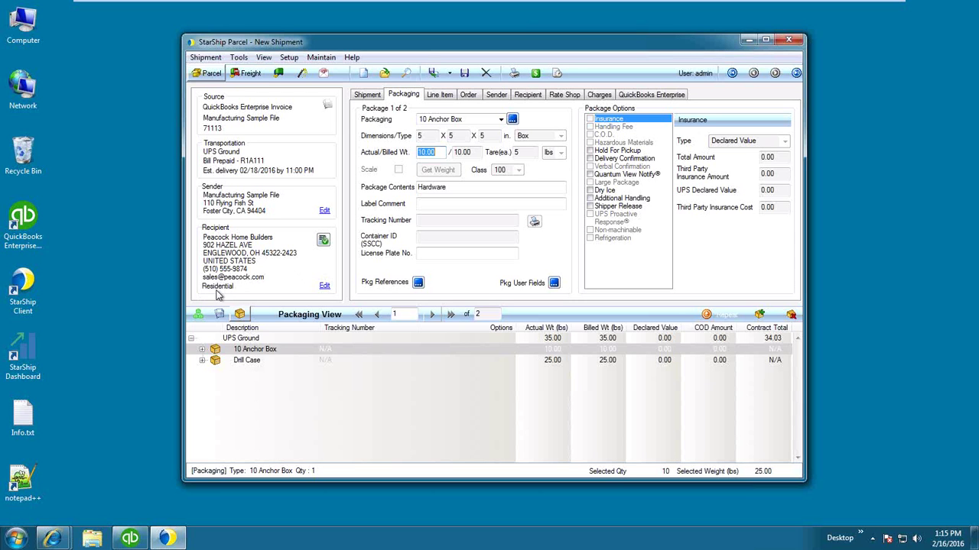
pyautogui.rightClick(204, 355)
pyautogui.click(221, 358)
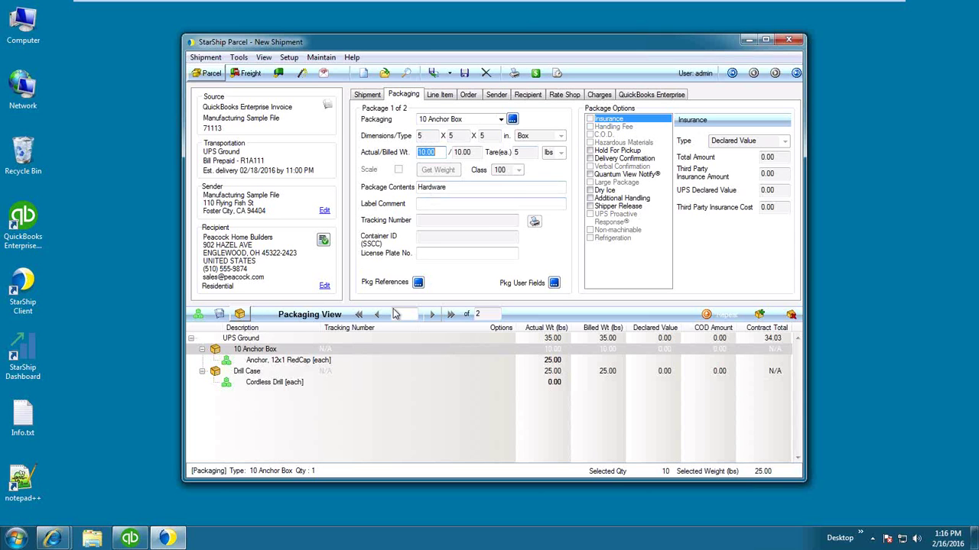
# Rate-shop the Parcel Carriers scenario, keeping UPS Ground at 34.03.
pyautogui.click(535, 75)
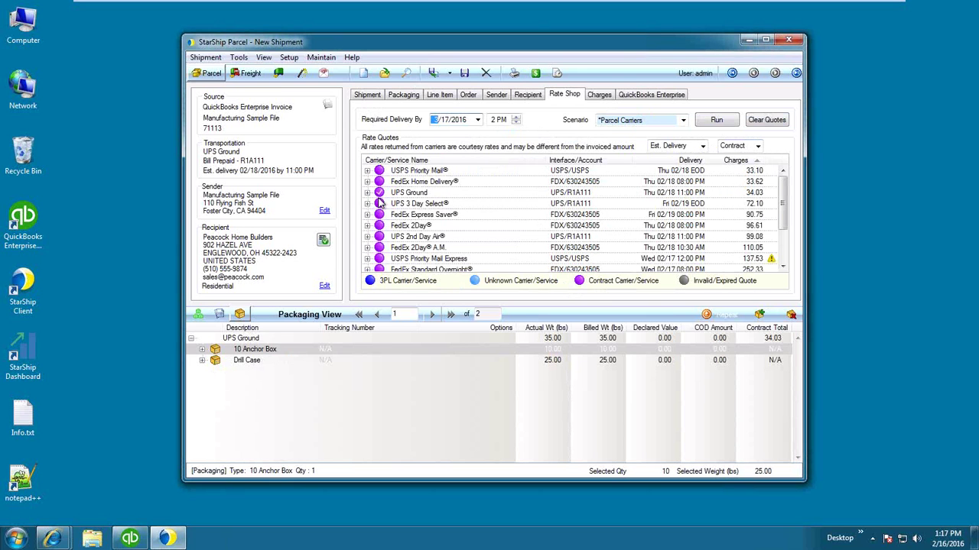
# Ship the order, ignore the Source Write-Back error, and minimize QuickBooks to reveal label 1 of 2.
pyautogui.click(433, 77)
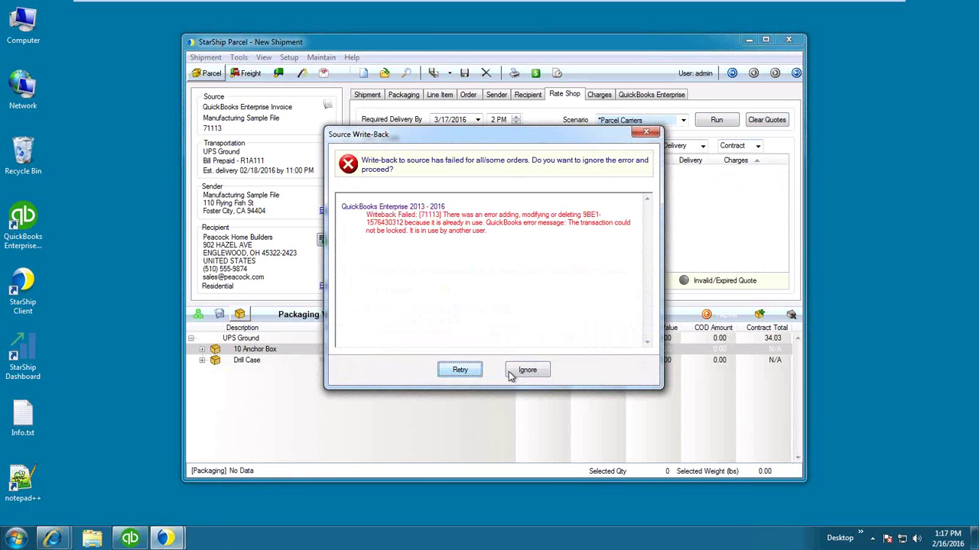
pyautogui.click(527, 370)
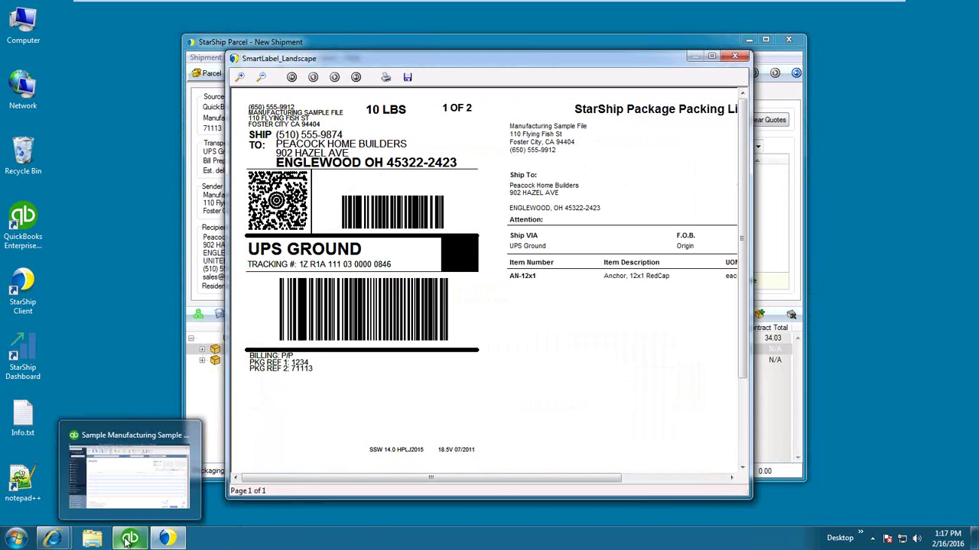
pyautogui.click(127, 540)
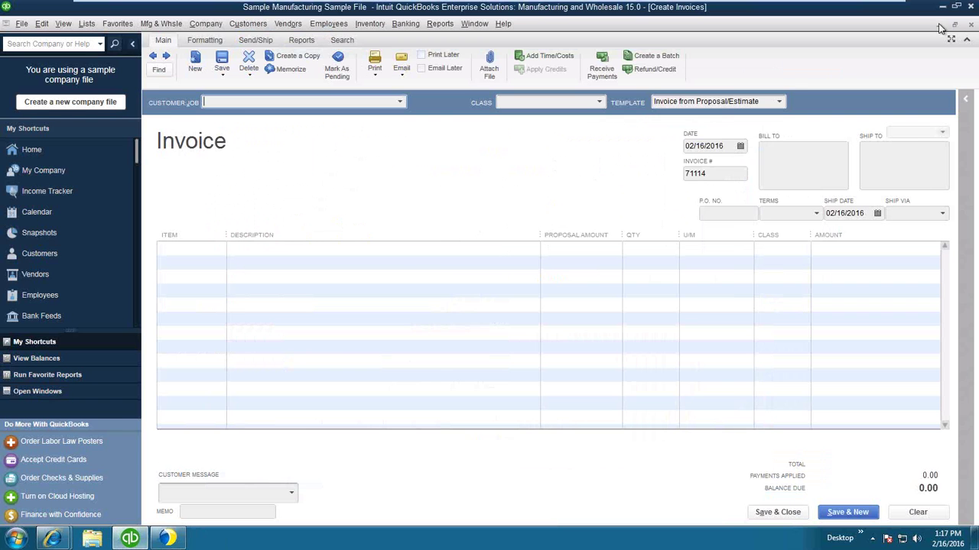
pyautogui.click(941, 25)
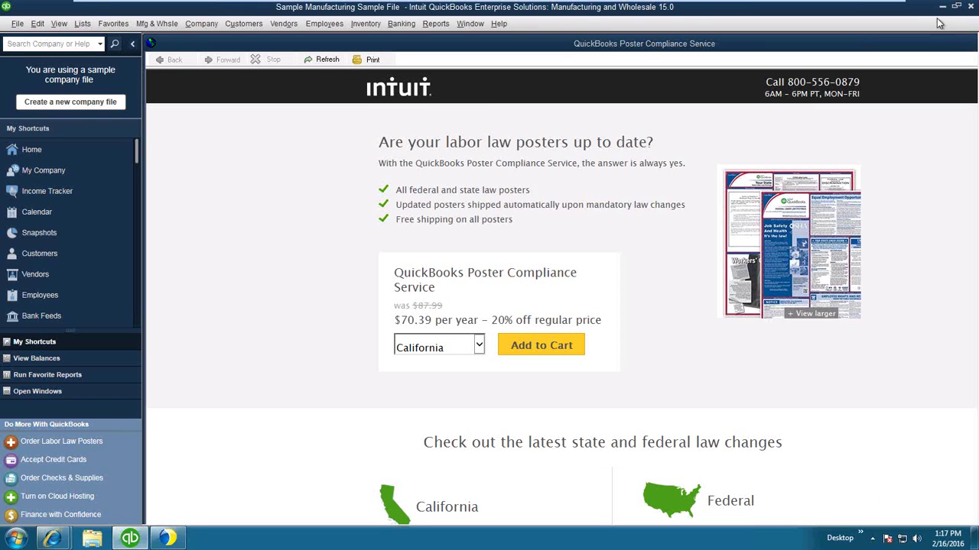
pyautogui.click(941, 8)
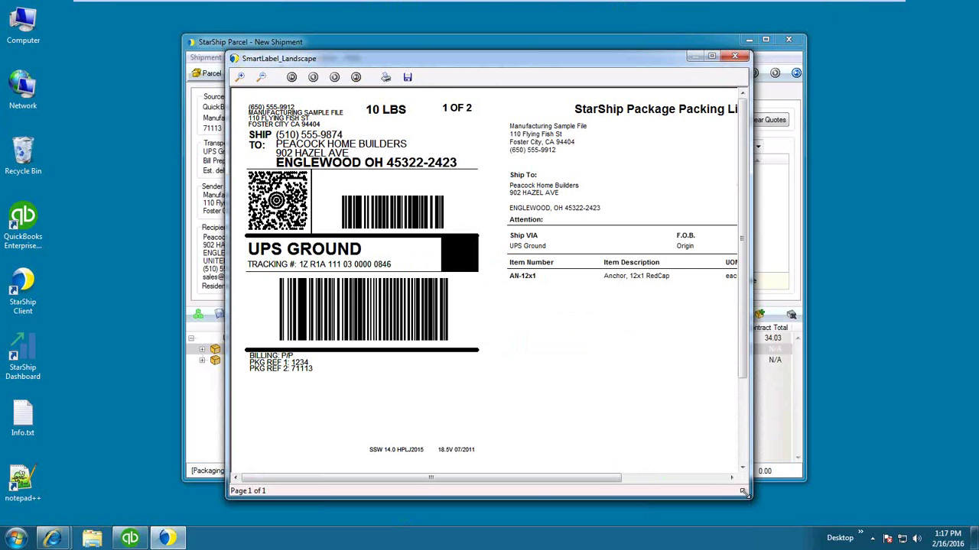
# Enlarge the SmartLabel preview to see the packing list, then close labels 1 and 2 of 2.
pyautogui.moveTo(742, 492); pyautogui.dragTo(847, 502)
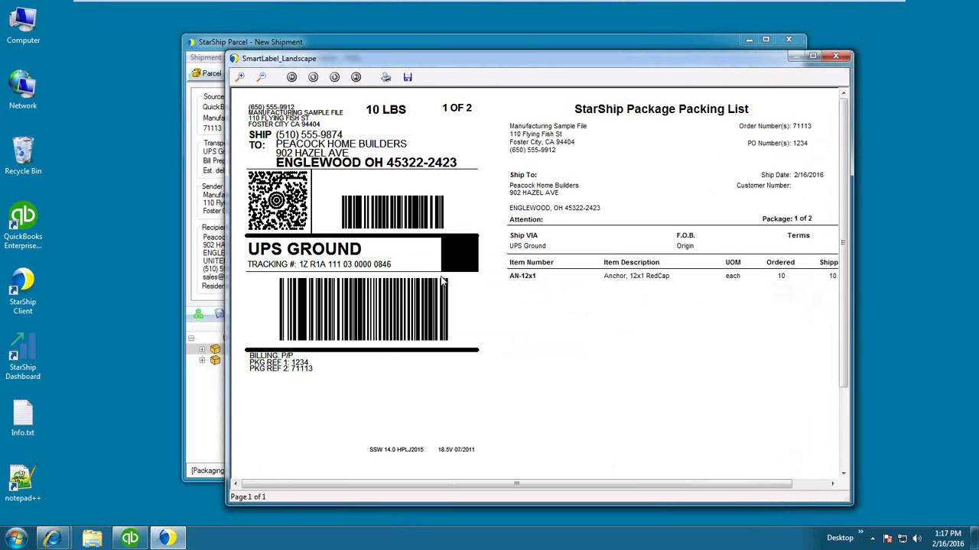
pyautogui.click(837, 60)
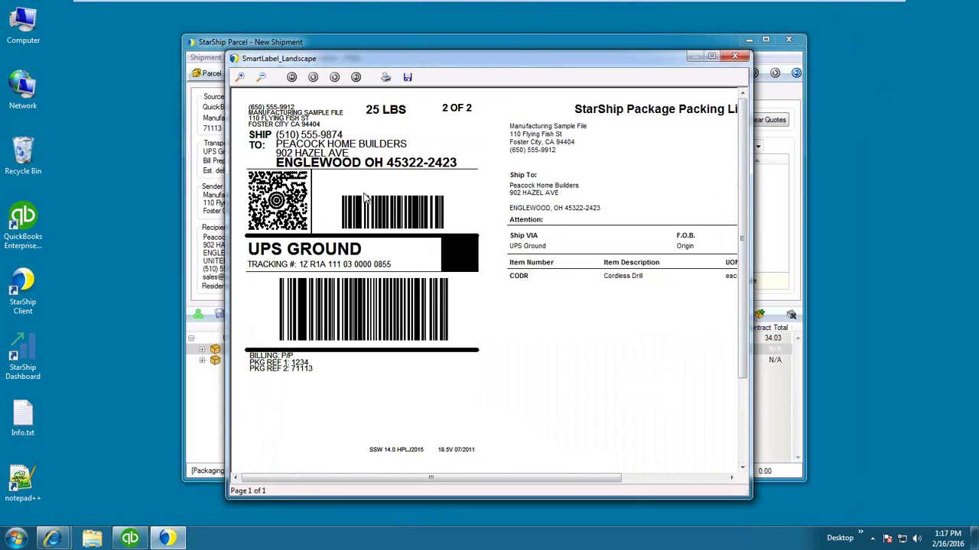
pyautogui.click(741, 62)
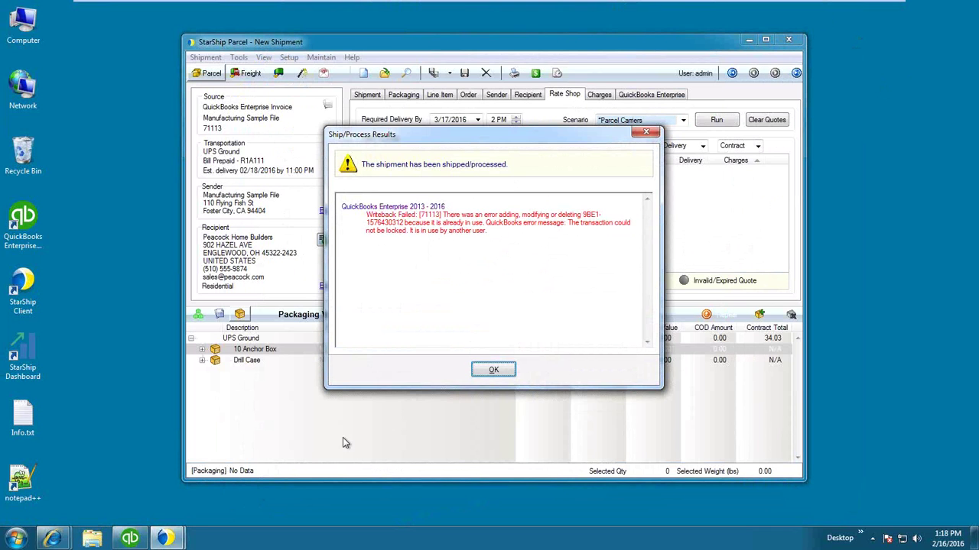
# Acknowledge the Ship/Process Results dialog with OK.
pyautogui.click(492, 370)
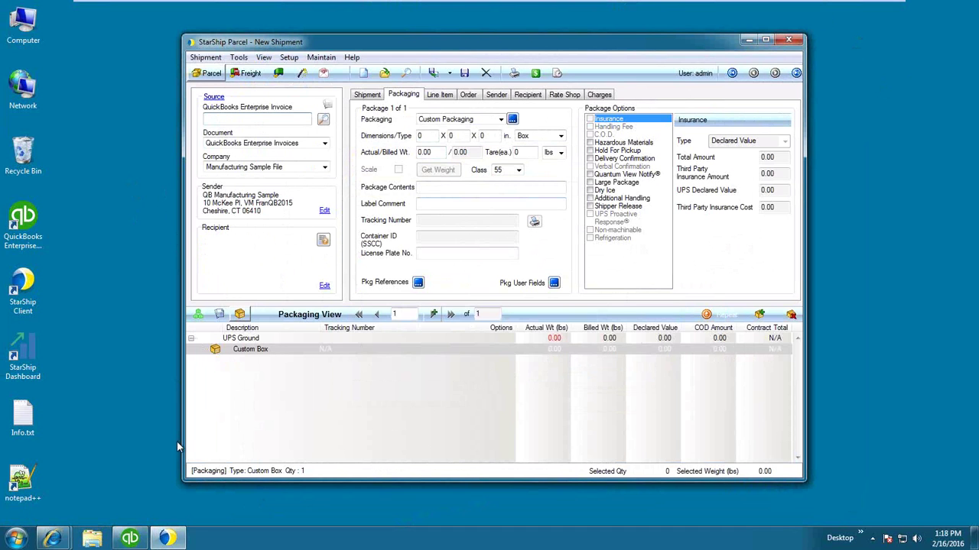
pyautogui.moveTo(65, 539)
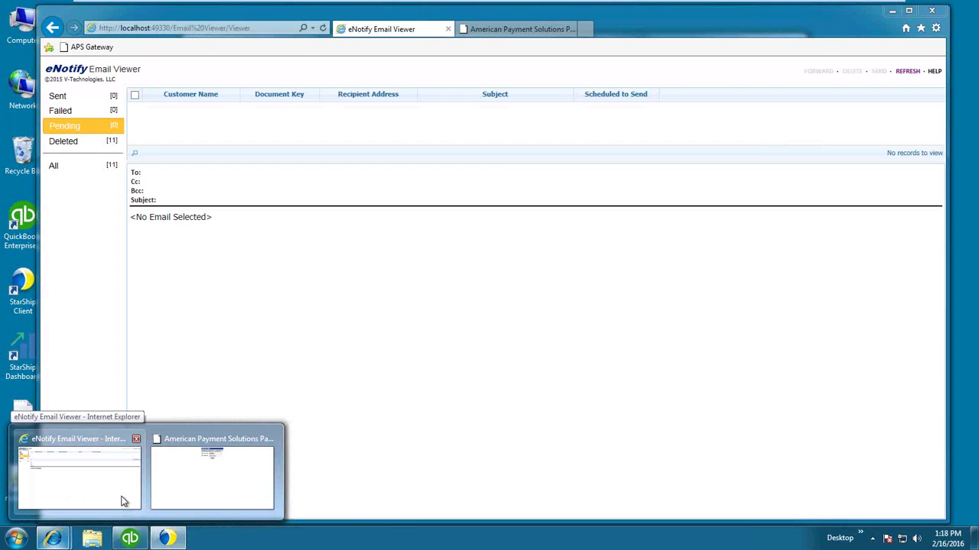
pyautogui.click(124, 501)
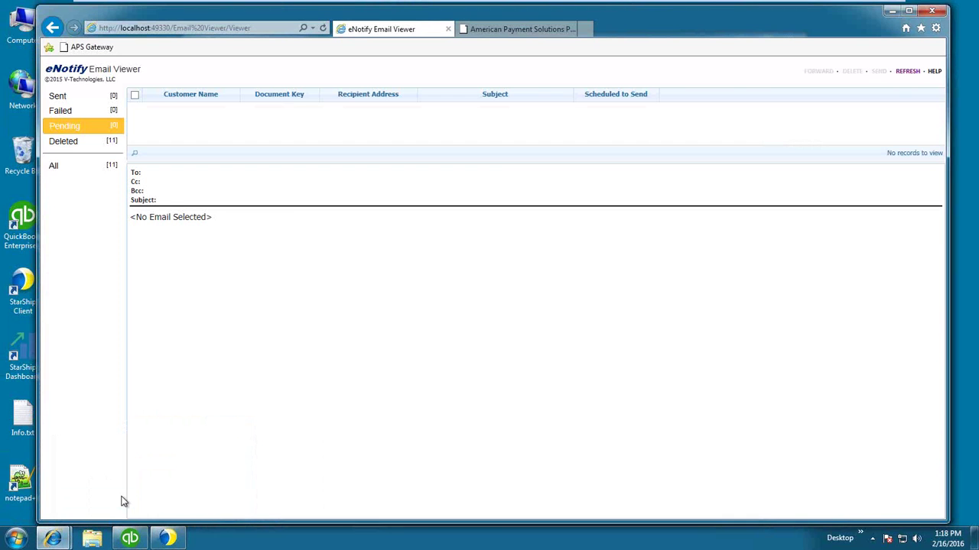
pyautogui.click(907, 72)
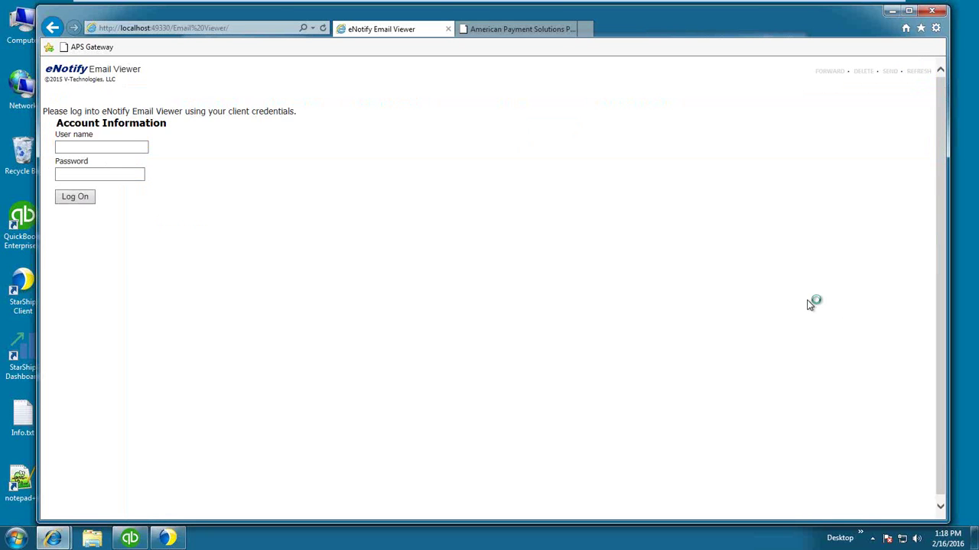
pyautogui.click(121, 142)
pyautogui.write('admin')
pyautogui.press('Tab')
pyautogui.write('12345')
pyautogui.click(66, 199)
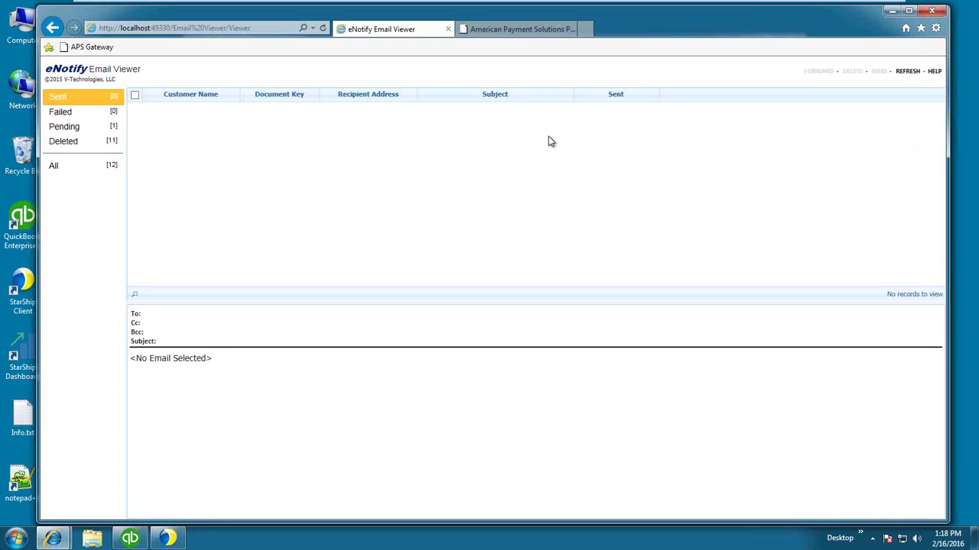
pyautogui.click(84, 128)
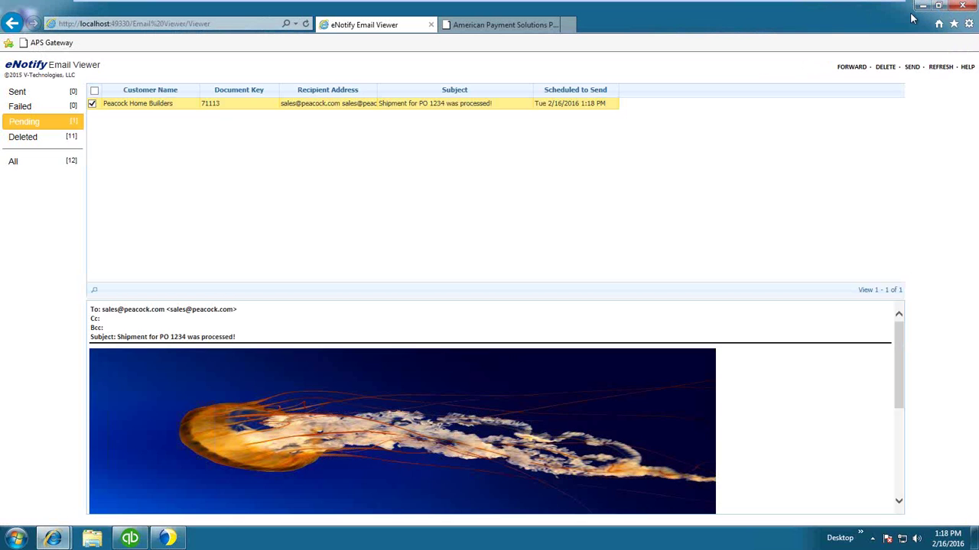
pyautogui.moveTo(277, 300); pyautogui.dragTo(278, 128)
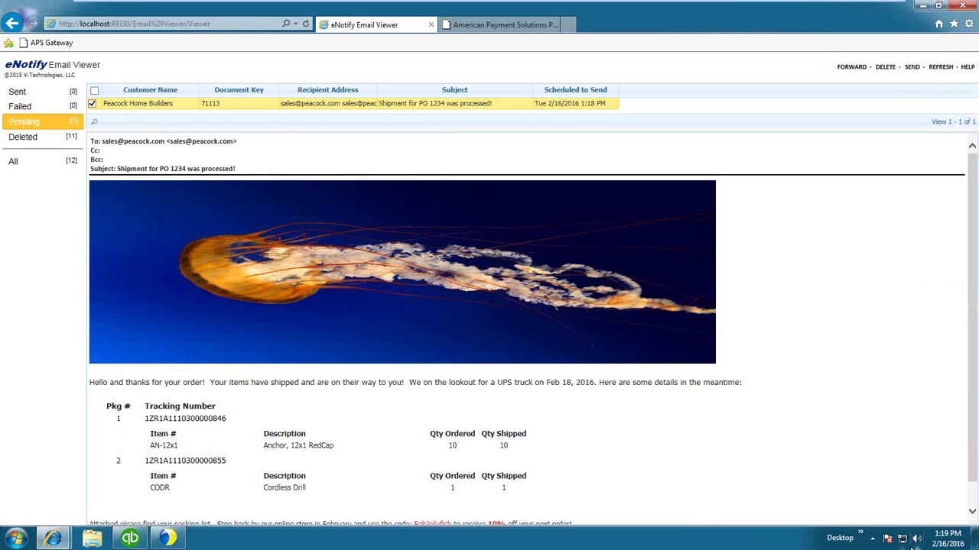
pyautogui.scroll(-2, 803, 511)
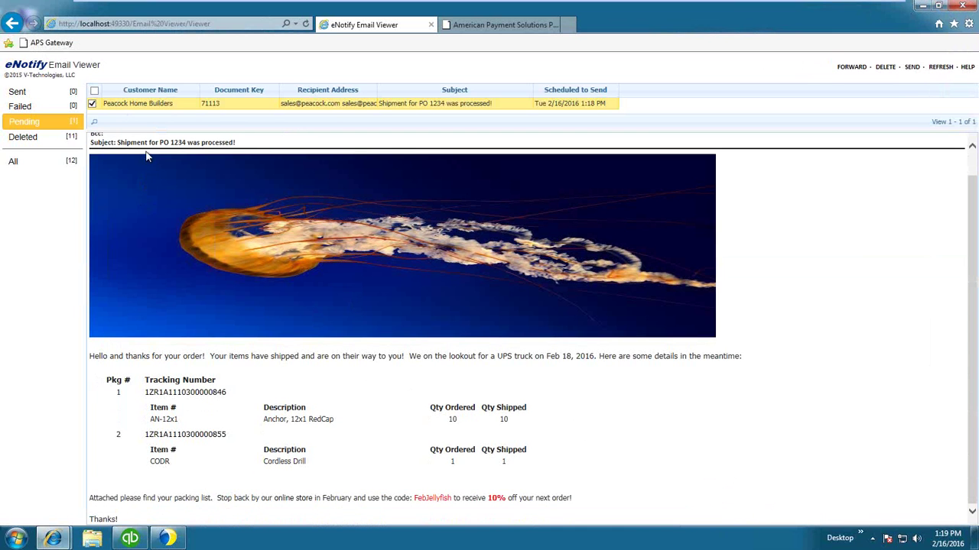
pyautogui.moveTo(160, 142); pyautogui.dragTo(185, 143)
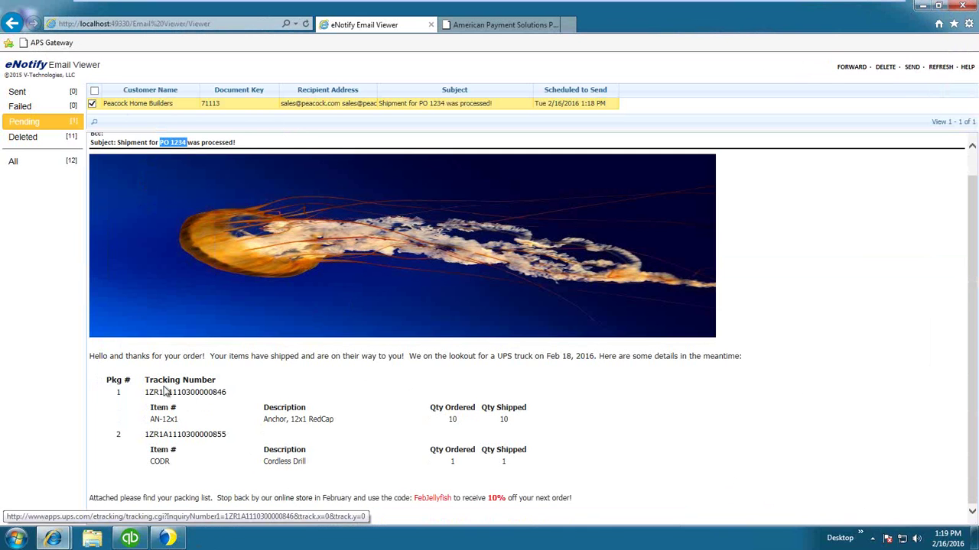
pyautogui.moveTo(107, 379); pyautogui.dragTo(541, 465)
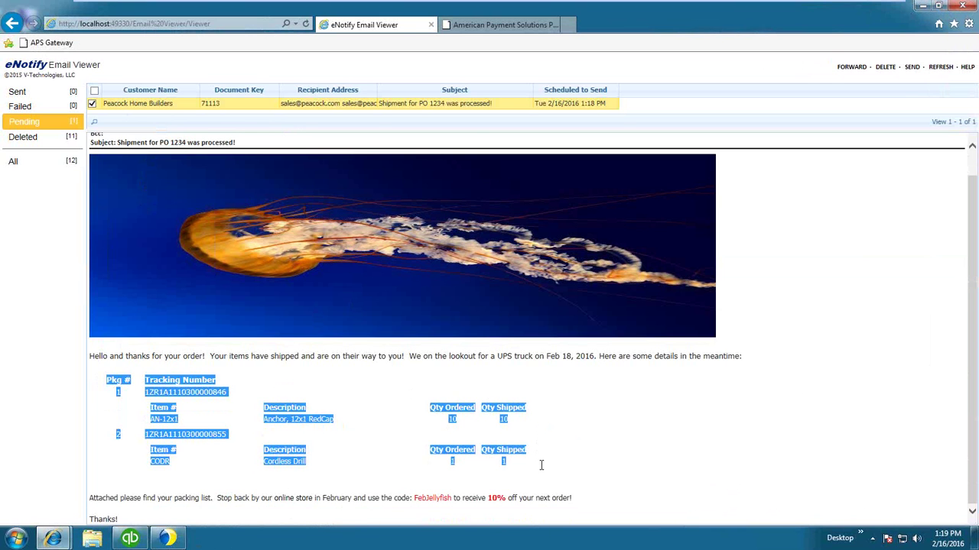
pyautogui.click(542, 479)
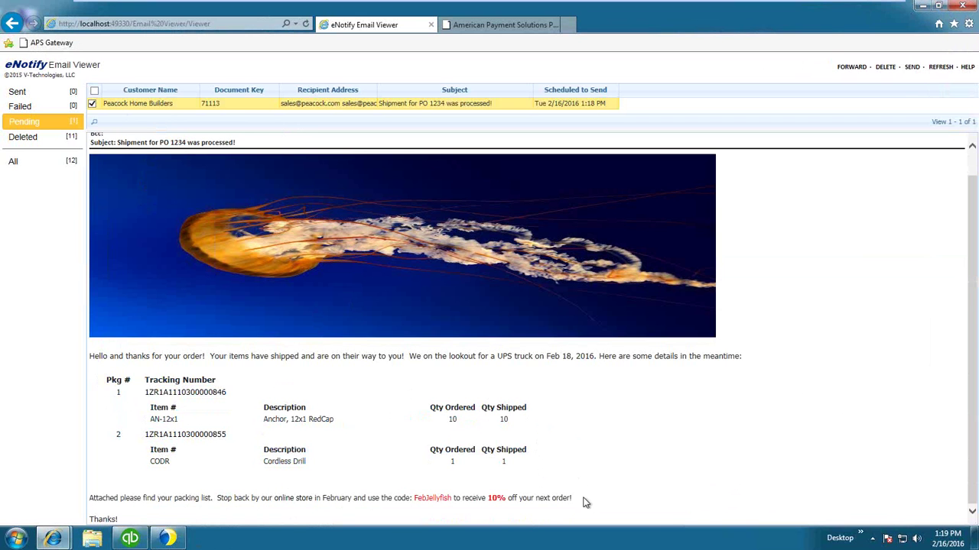
pyautogui.moveTo(536, 499); pyautogui.dragTo(399, 504)
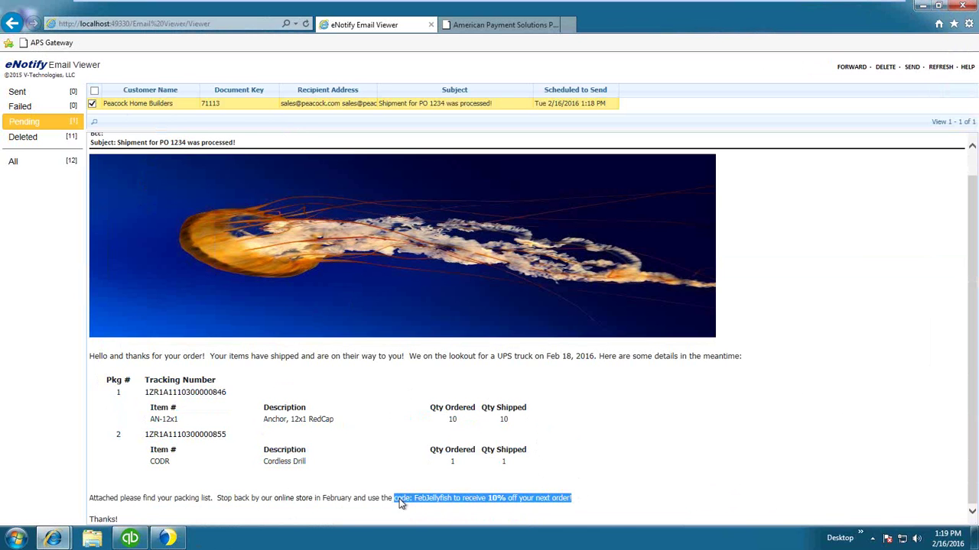
pyautogui.click(399, 506)
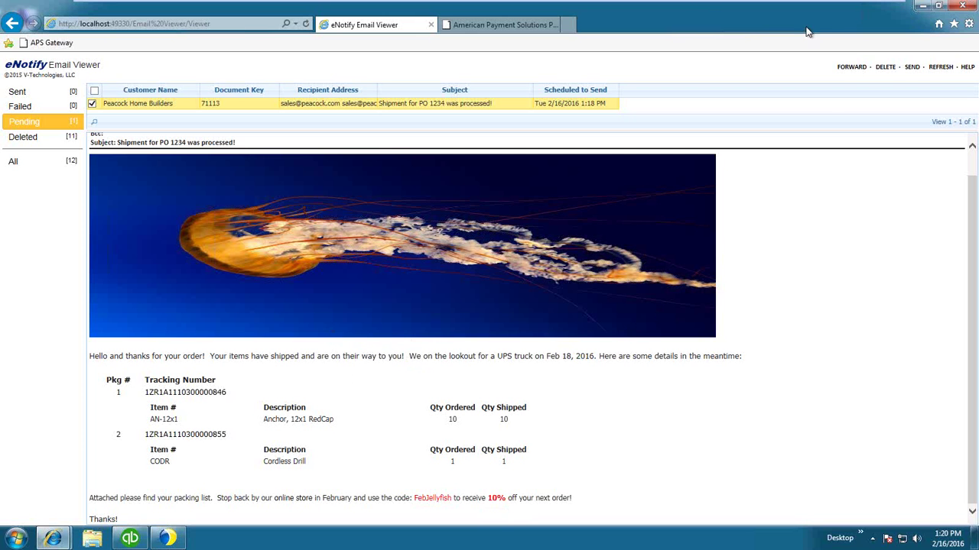
# Switch from the remote session to QuickBooks and open Create Invoices from the Home page.
pyautogui.moveTo(917, 4)
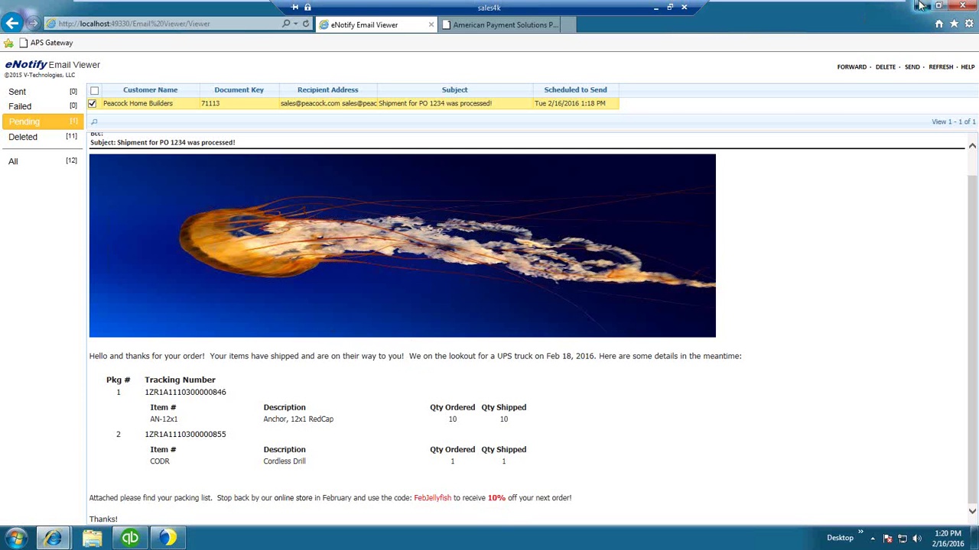
pyautogui.click(921, 6)
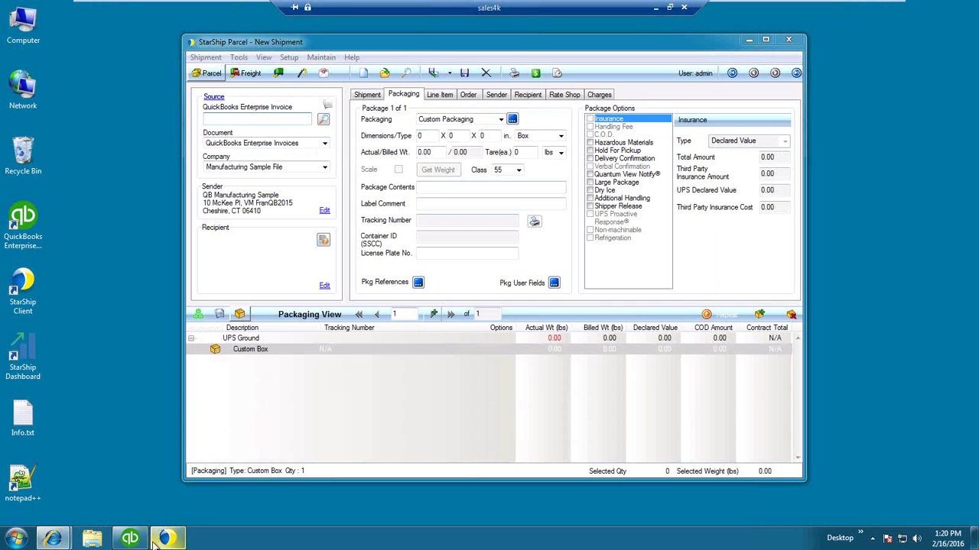
pyautogui.moveTo(130, 539)
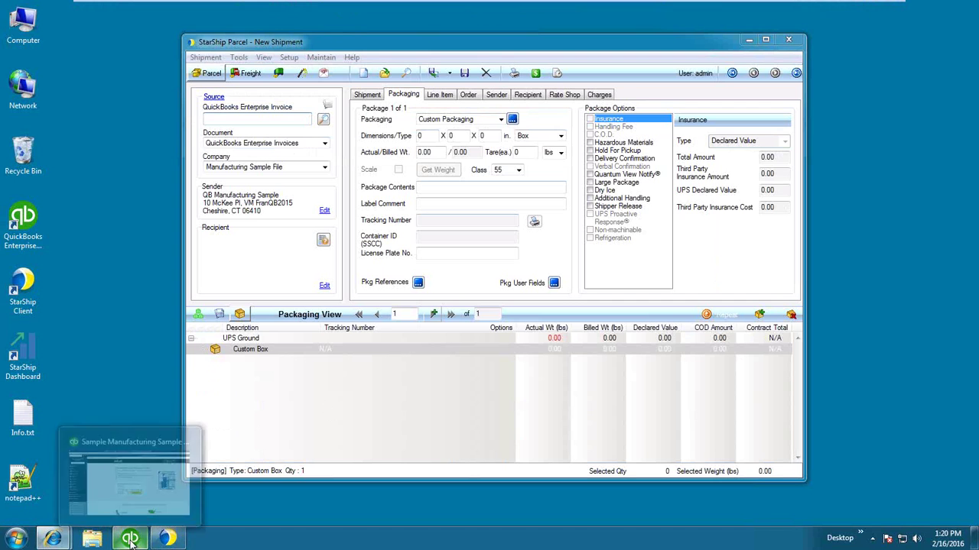
pyautogui.click(127, 443)
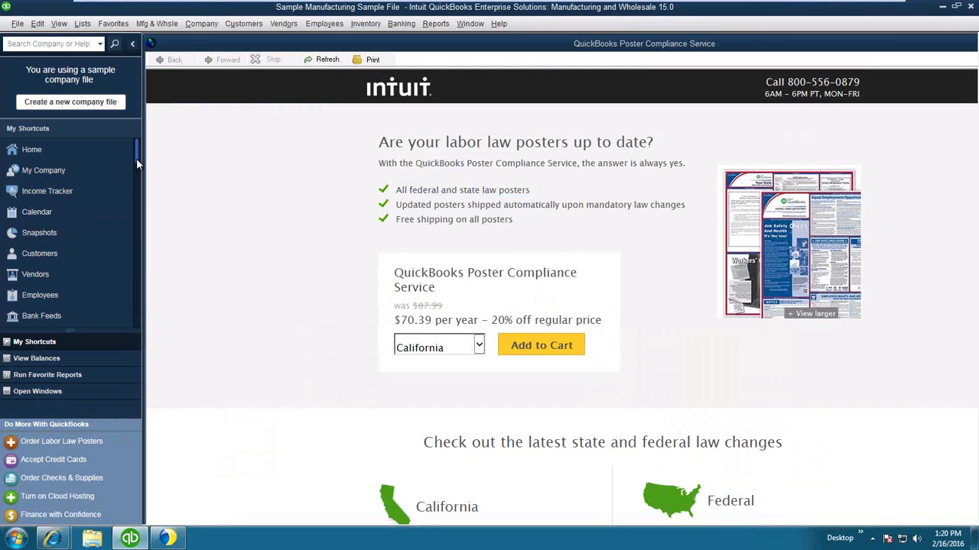
pyautogui.moveTo(136, 159); pyautogui.dragTo(137, 159)
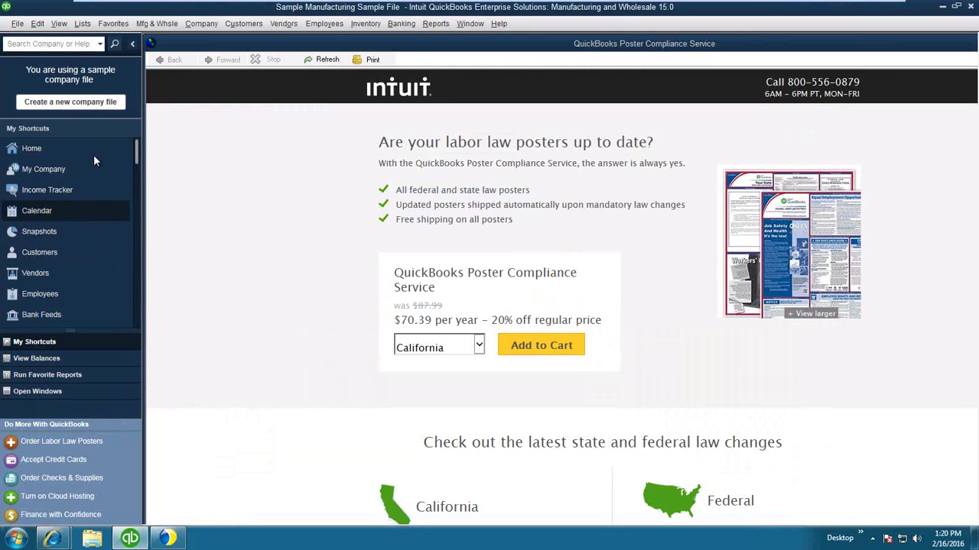
pyautogui.click(47, 150)
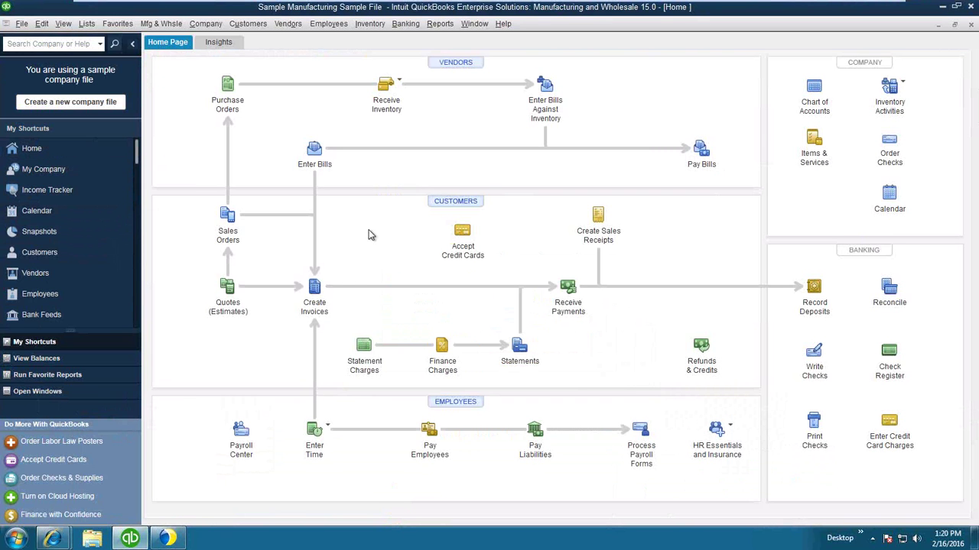
pyautogui.click(312, 305)
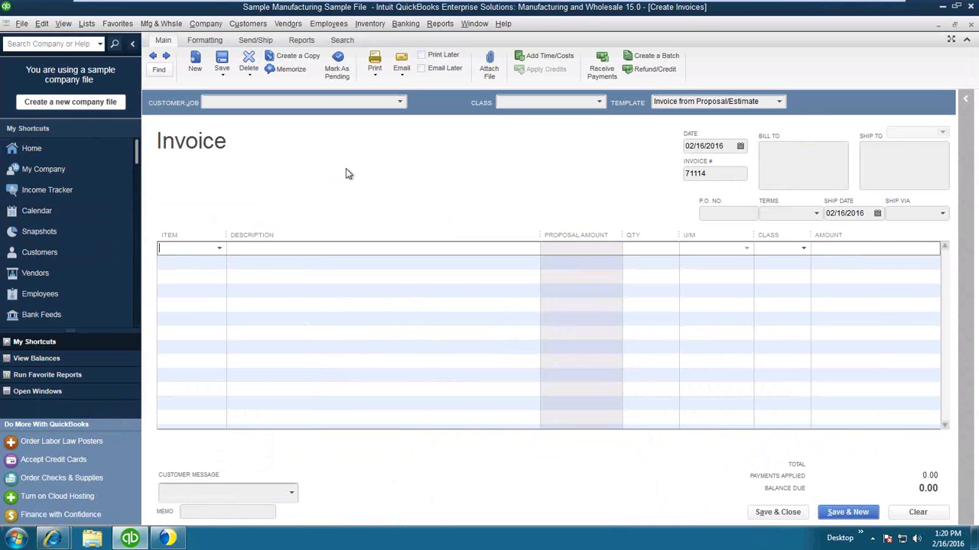
# Find invoices for customer Peacock Home Builders and select invoice 71112 in the results.
pyautogui.hotkey('ctrl', 'f')
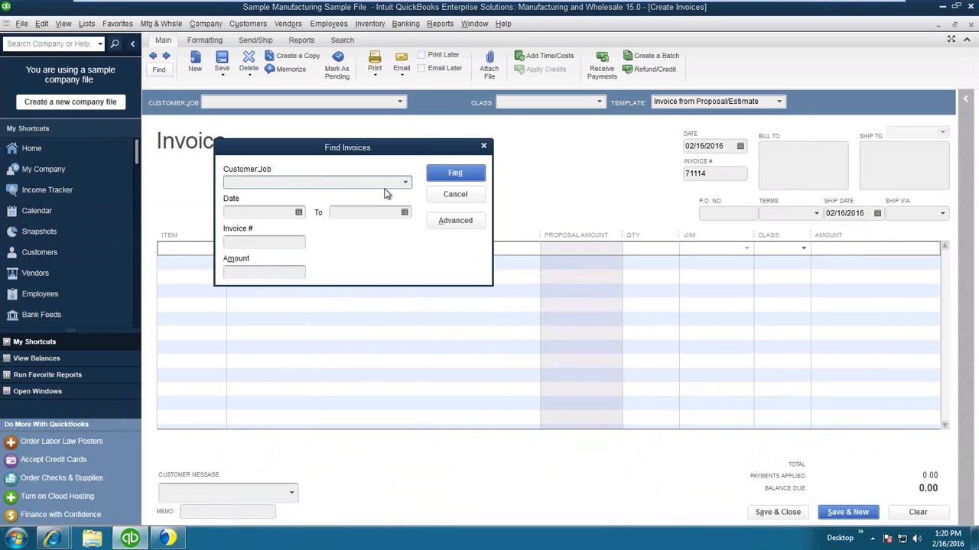
pyautogui.click(405, 185)
pyautogui.click(313, 338)
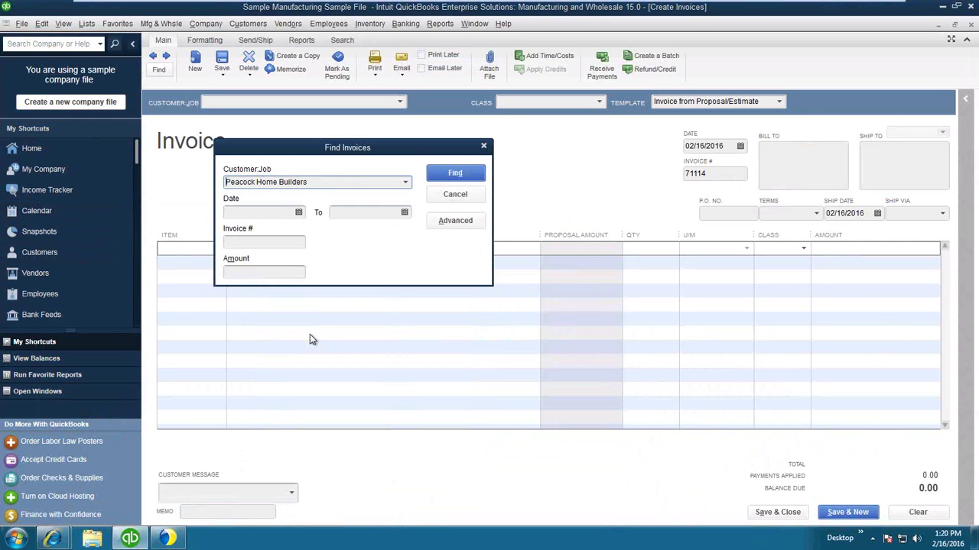
pyautogui.click(455, 173)
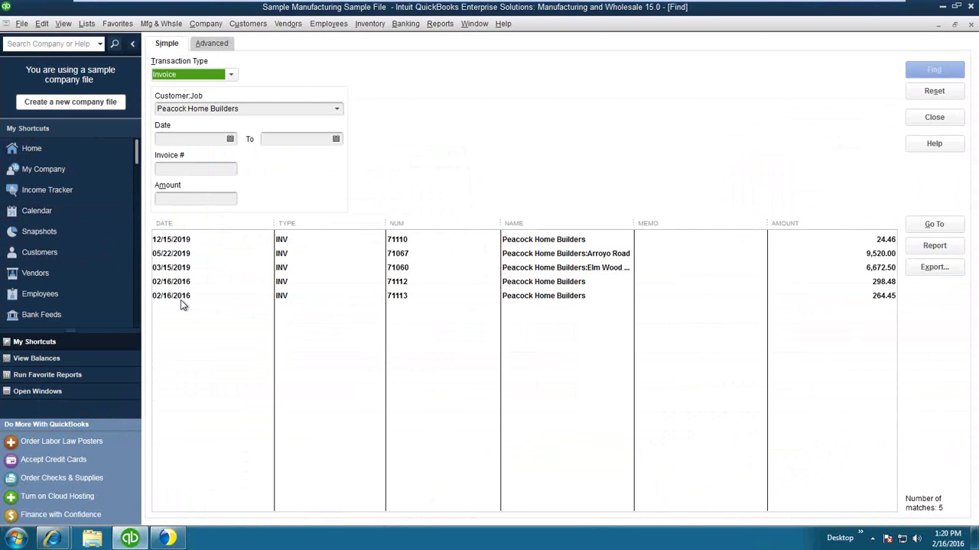
pyautogui.click(173, 282)
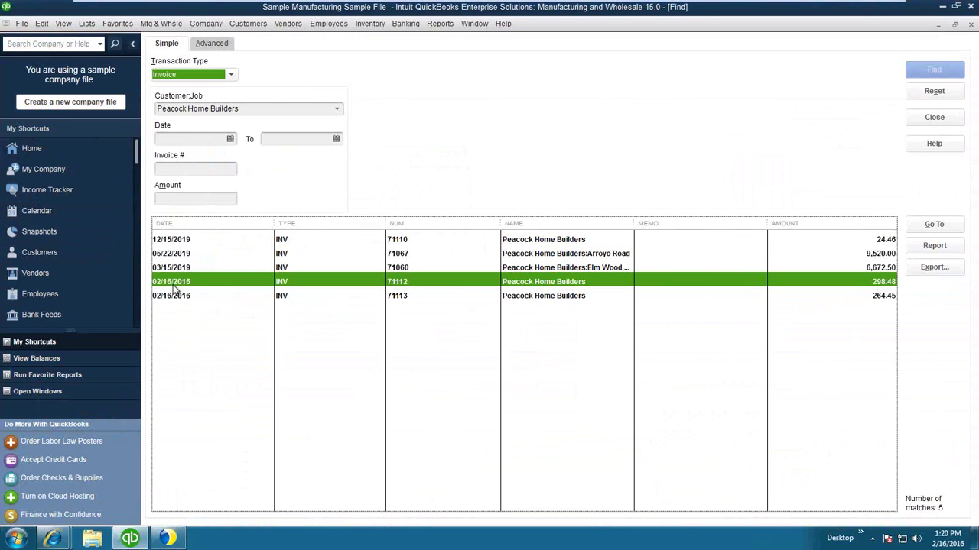
# Open invoice 71112 and highlight its Freight tracking details and 34.03 charge.
pyautogui.doubleClick(173, 282)
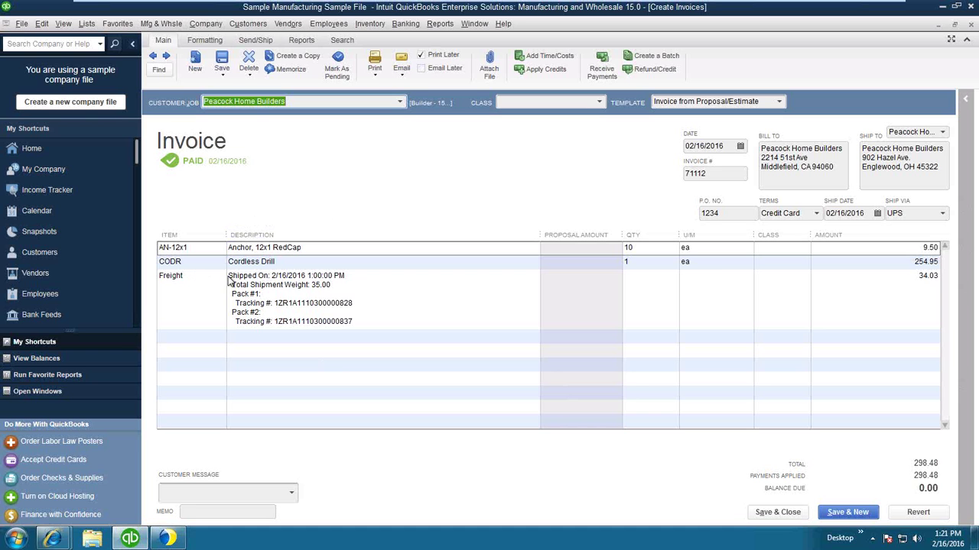
pyautogui.moveTo(231, 276); pyautogui.dragTo(383, 324)
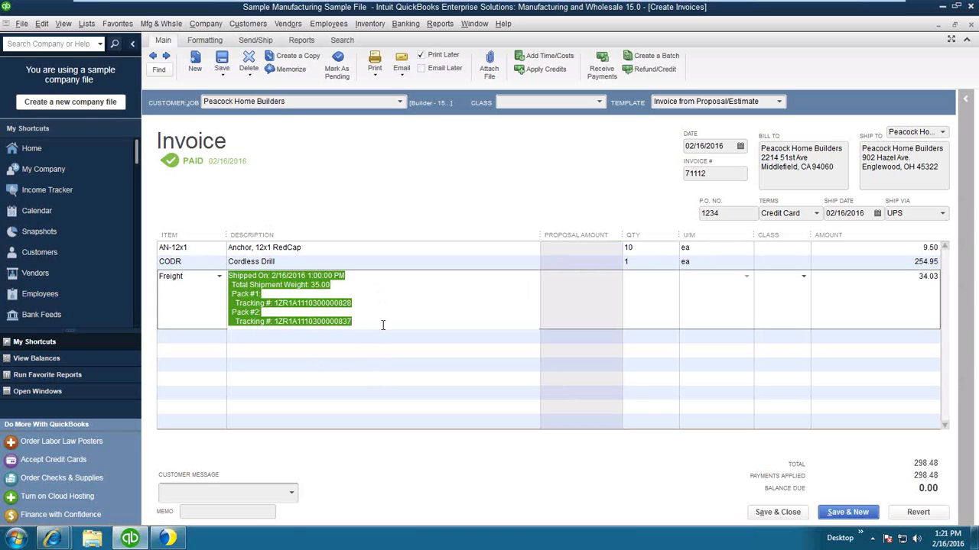
pyautogui.moveTo(911, 279); pyautogui.dragTo(942, 283)
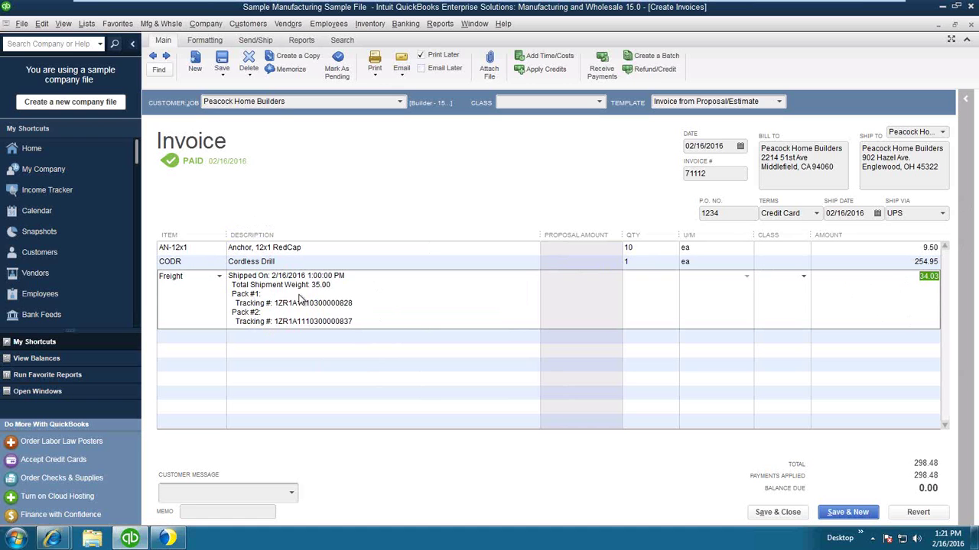
pyautogui.click(203, 511)
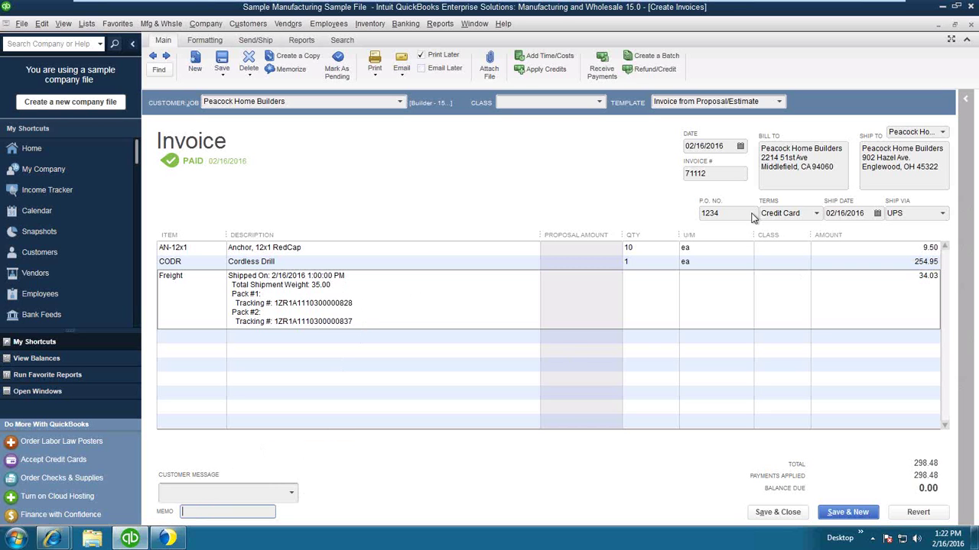
# Save and close invoice 71112 and close the Find window.
pyautogui.click(792, 513)
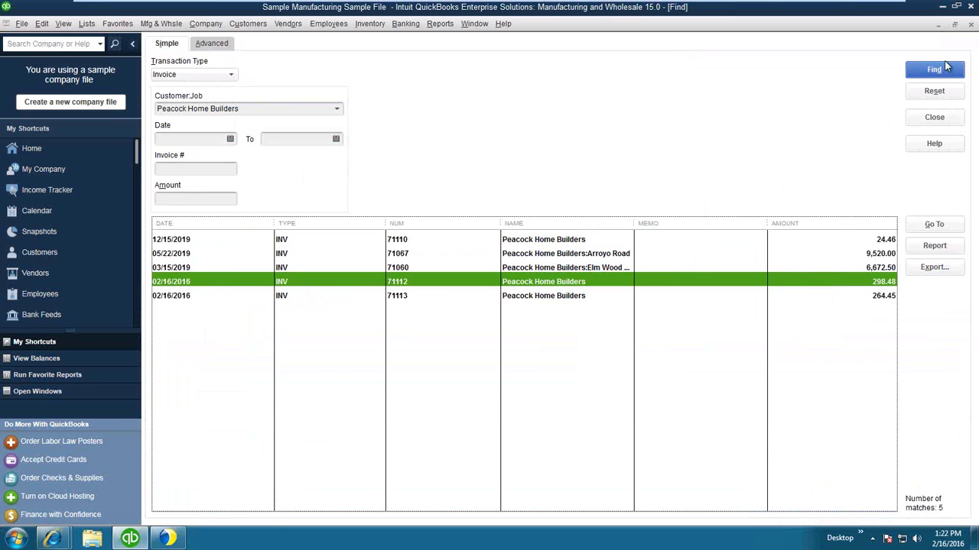
pyautogui.click(954, 25)
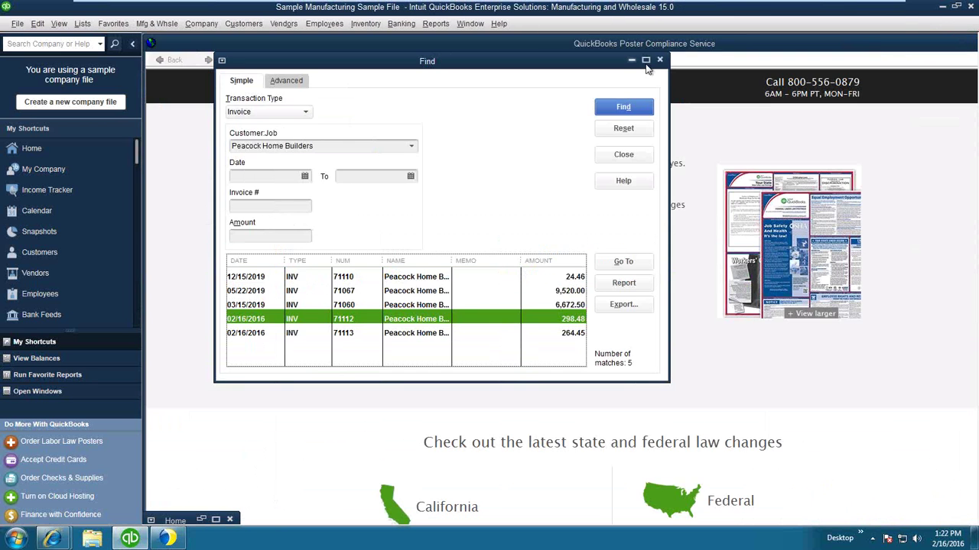
pyautogui.click(661, 61)
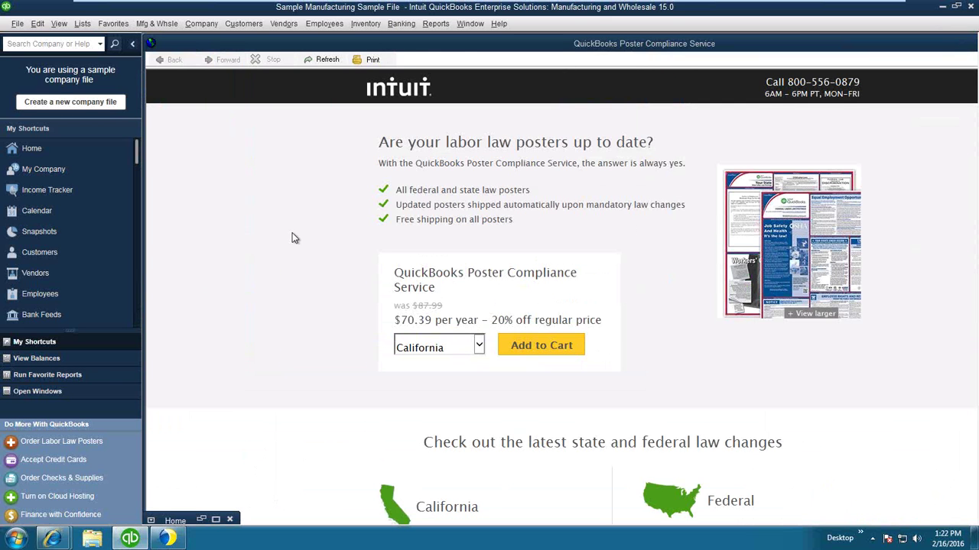
# Launch Customers > Payment Gateway Plug-In > Process Sale and bring the payment form forward.
pyautogui.click(246, 26)
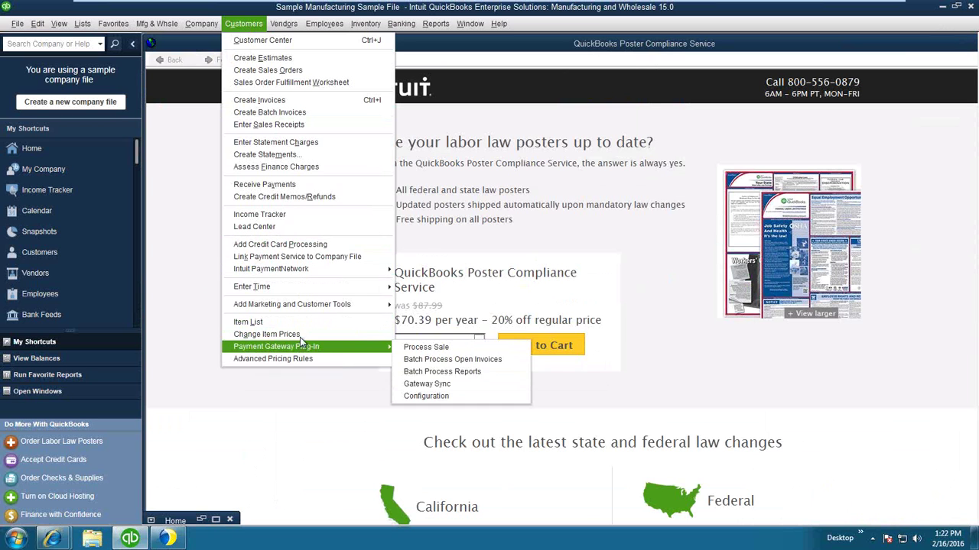
pyautogui.moveTo(308, 349)
pyautogui.click(412, 349)
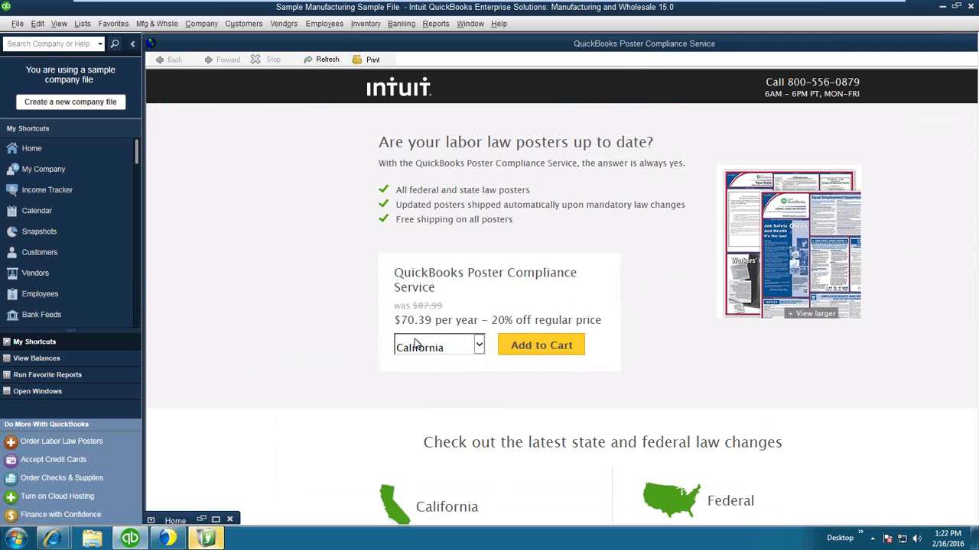
pyautogui.click(210, 539)
pyautogui.moveTo(292, 118); pyautogui.dragTo(411, 124)
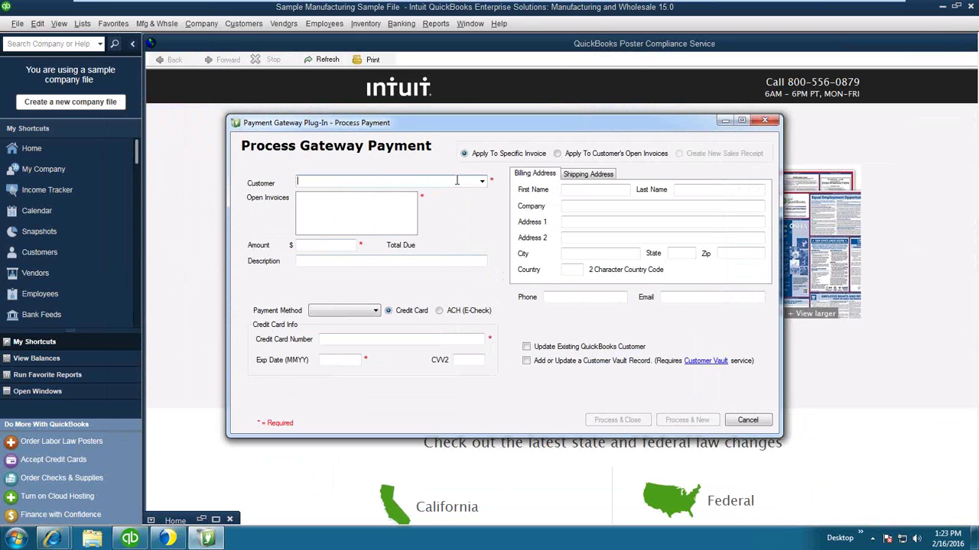
# Set the gateway payment's customer to Dunning's Pool Depot, Inc., replacing the briefly chosen Peacock Home Builders.
pyautogui.click(481, 182)
pyautogui.click(480, 208)
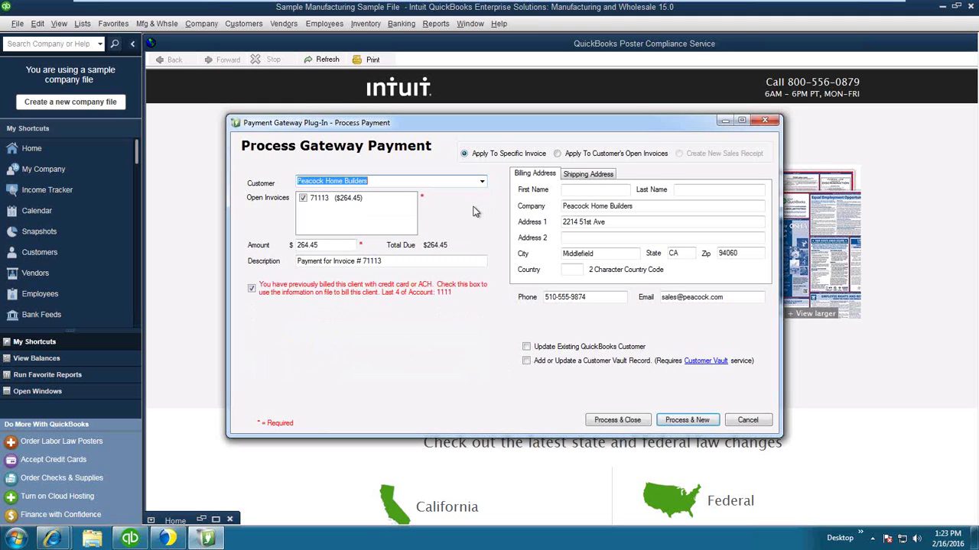
pyautogui.click(482, 186)
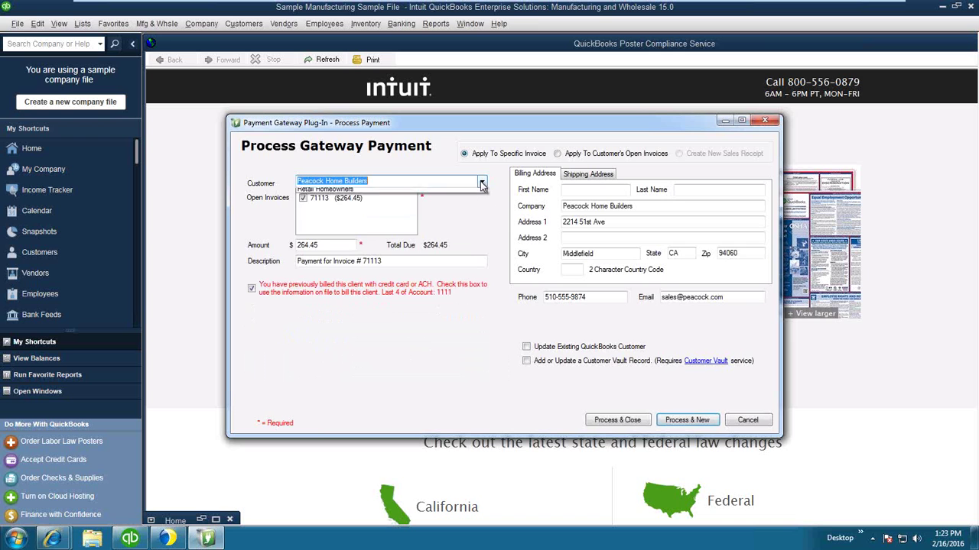
pyautogui.click(433, 203)
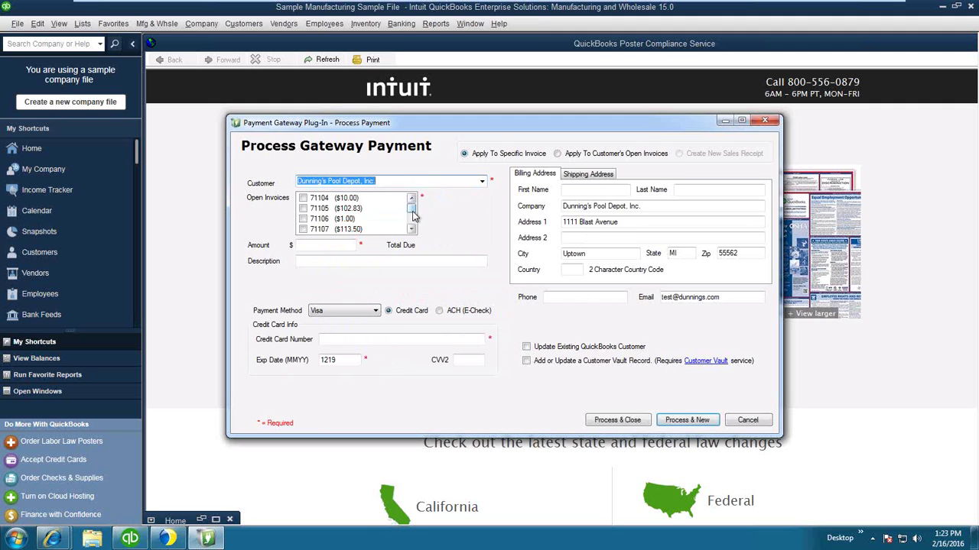
# Apply the 102.83 Visa payment to invoice 71105 with card number and CVV2, updating the QuickBooks customer and vault record.
pyautogui.moveTo(413, 217); pyautogui.dragTo(411, 207)
pyautogui.click(303, 208)
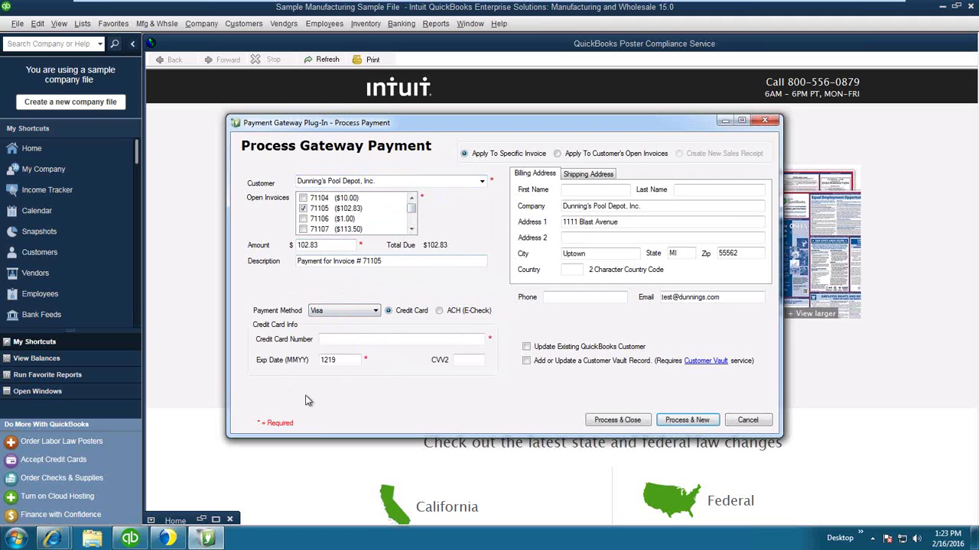
pyautogui.click(356, 341)
pyautogui.write('4111')
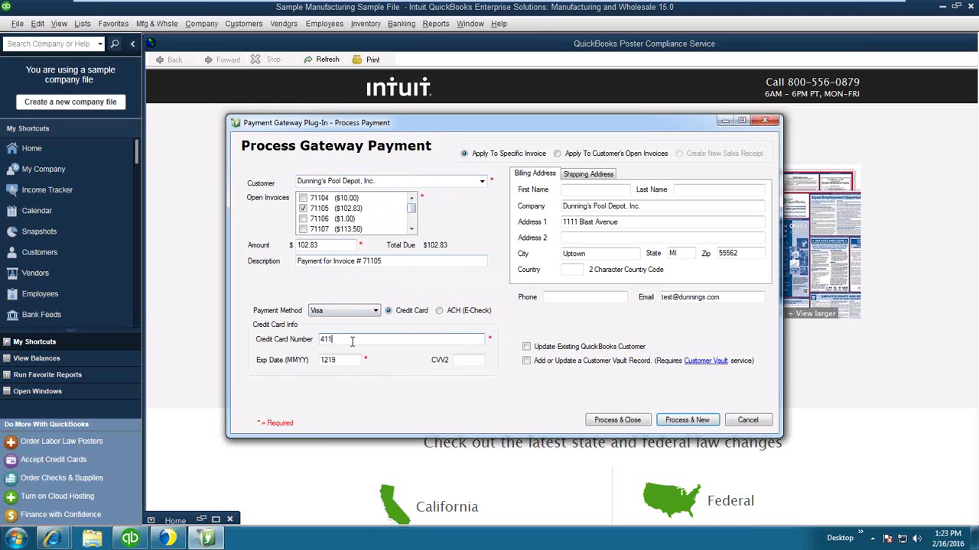
pyautogui.write('111111111111')
pyautogui.click(463, 360)
pyautogui.write('123')
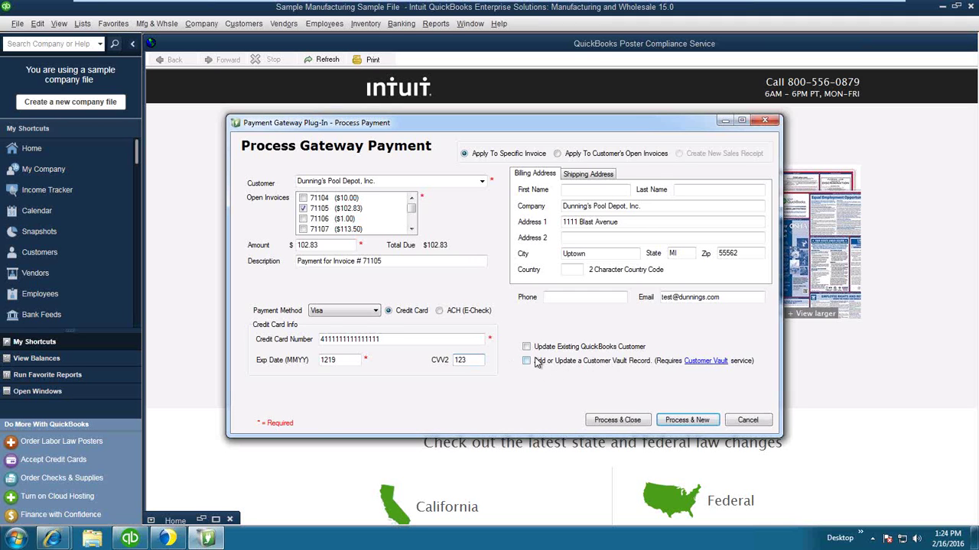
pyautogui.click(530, 350)
pyautogui.click(531, 362)
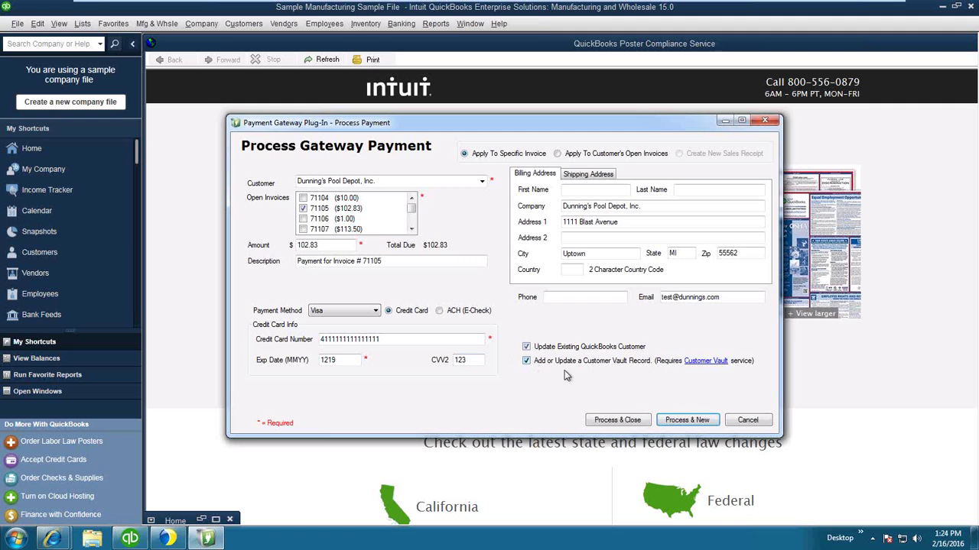
# Process the 102.83 Visa charge with Process & Close and confirm the successful transaction message.
pyautogui.click(623, 422)
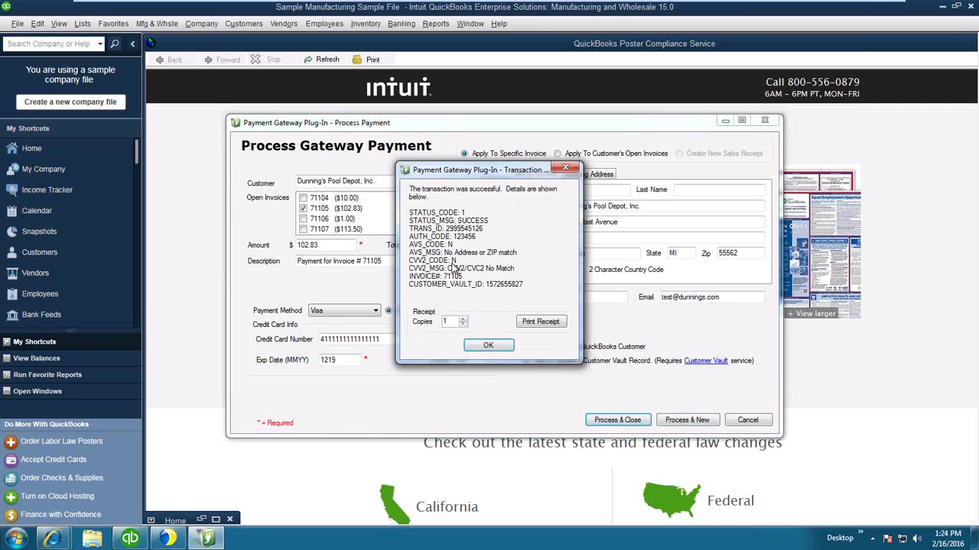
pyautogui.click(494, 348)
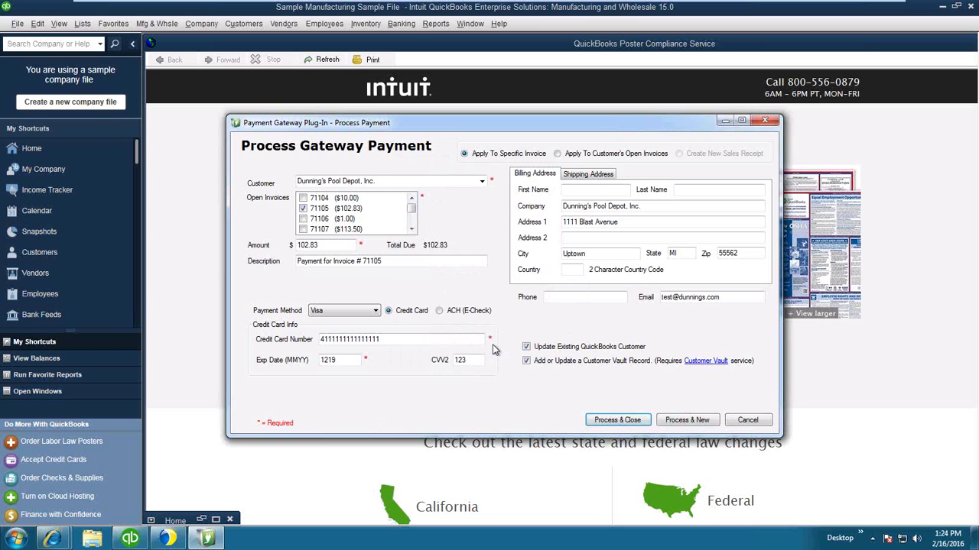
# Post the 102.83 customer payment, check that invoice 71105 shows PAID, close it and minimize QuickBooks.
pyautogui.click(688, 421)
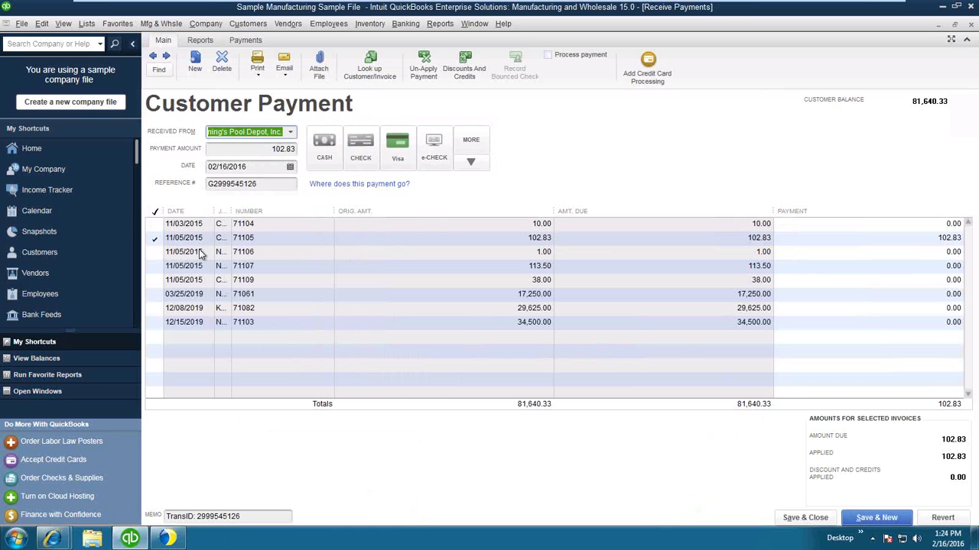
pyautogui.click(186, 239)
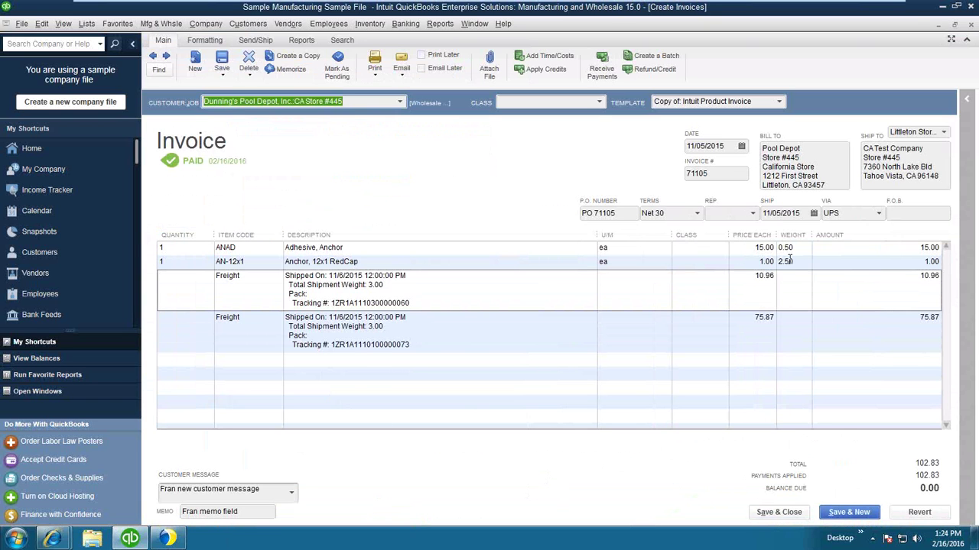
pyautogui.click(940, 28)
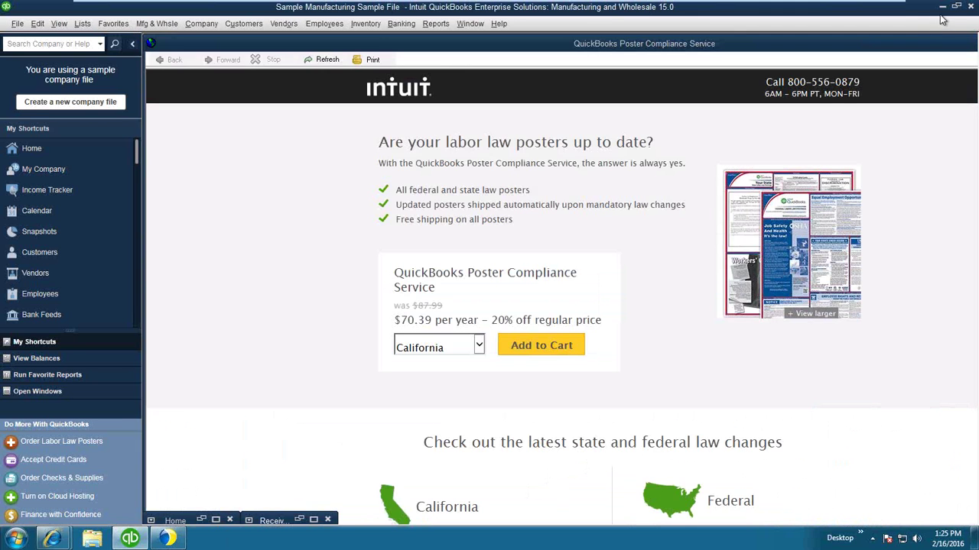
pyautogui.click(943, 7)
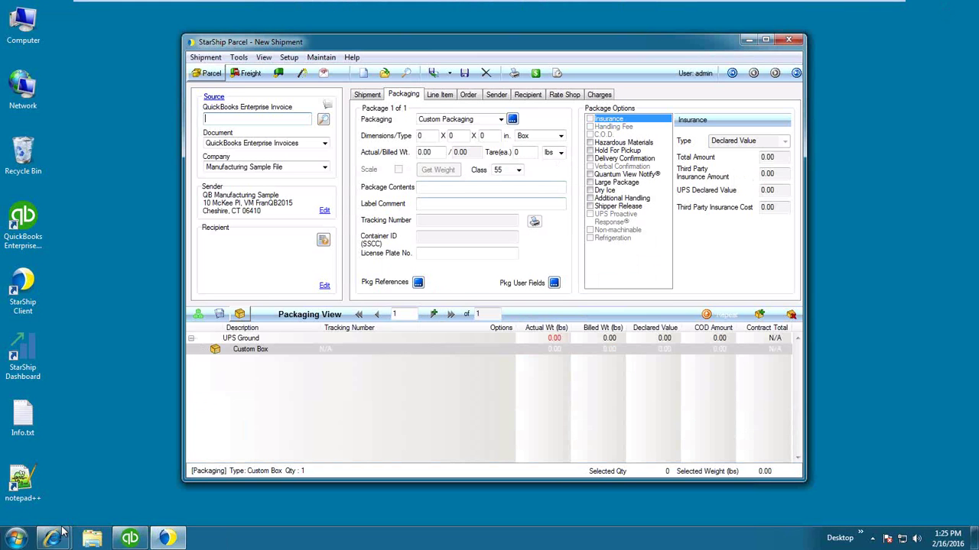
# Log in to the APS Payment Gateway merchant portal and close the Test Mode notice.
pyautogui.click(287, 512)
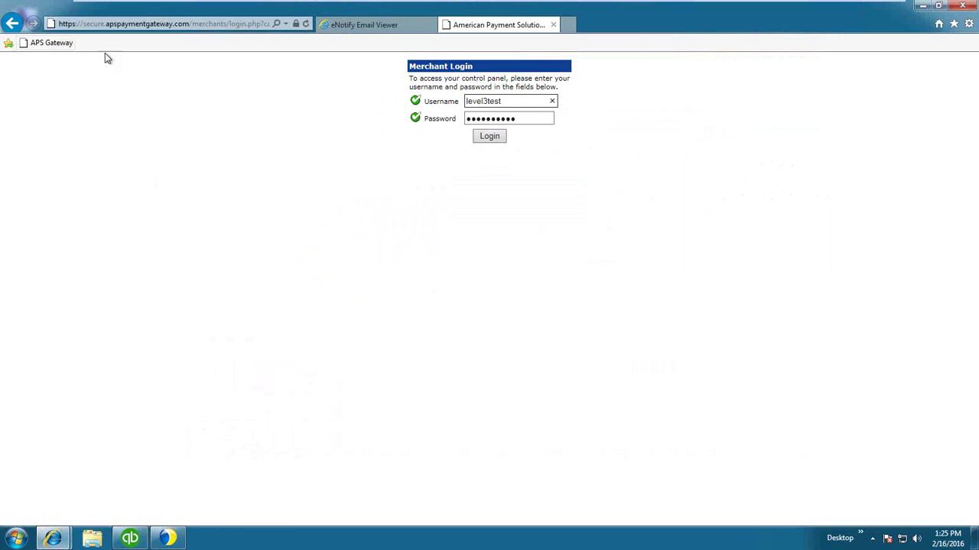
pyautogui.click(496, 138)
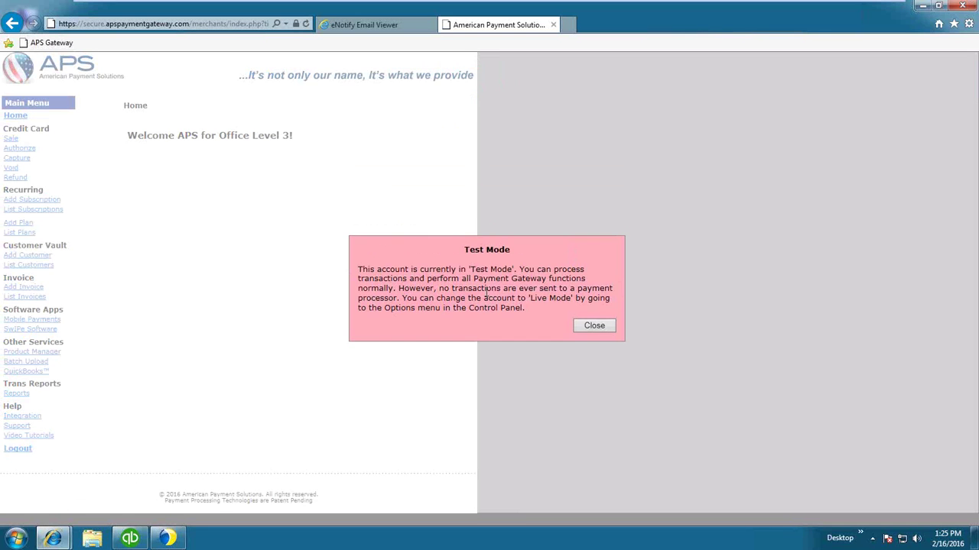
pyautogui.click(595, 326)
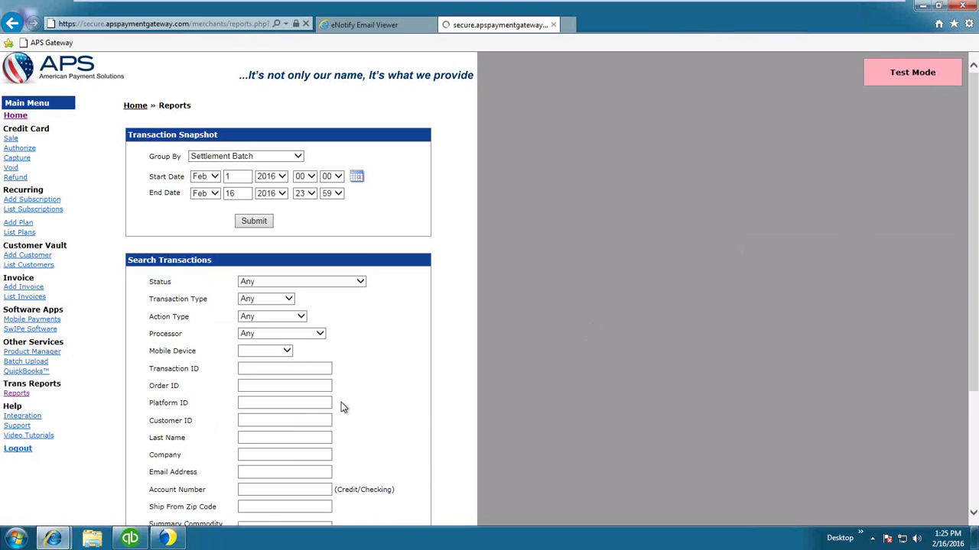
# Search transactions starting 02/16/2016 and move to the report's second page with the 102.83 Card Sale.
pyautogui.scroll(-3, 451, 413)
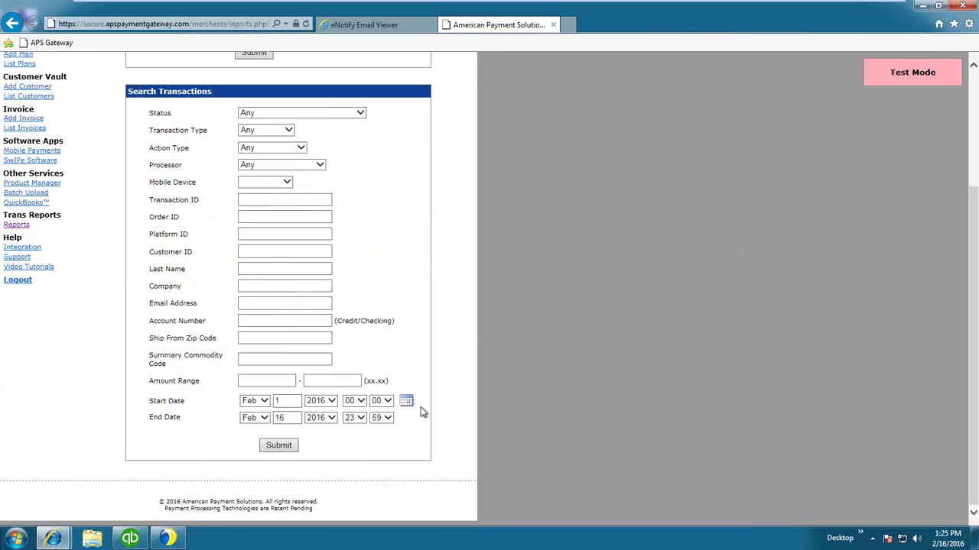
pyautogui.click(291, 400)
pyautogui.write('6')
pyautogui.click(289, 446)
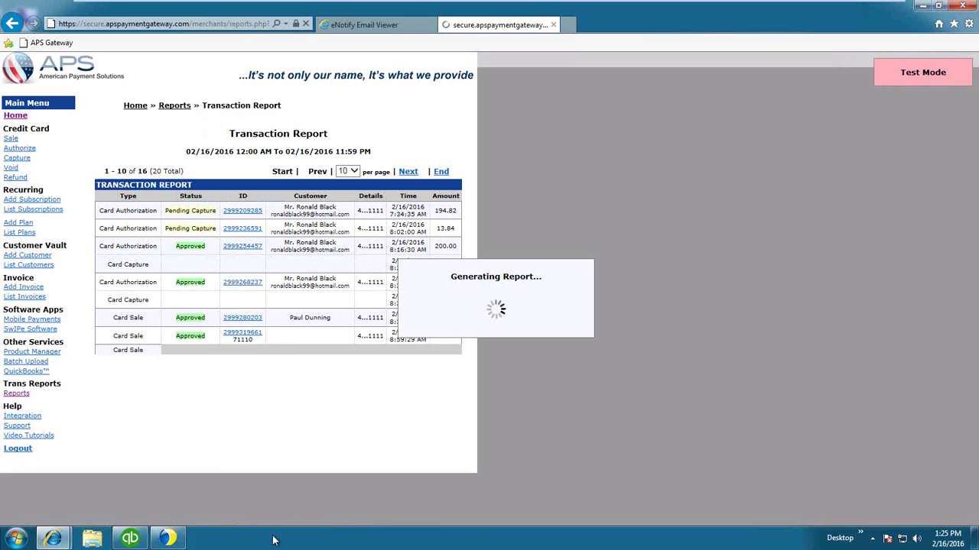
pyautogui.click(412, 451)
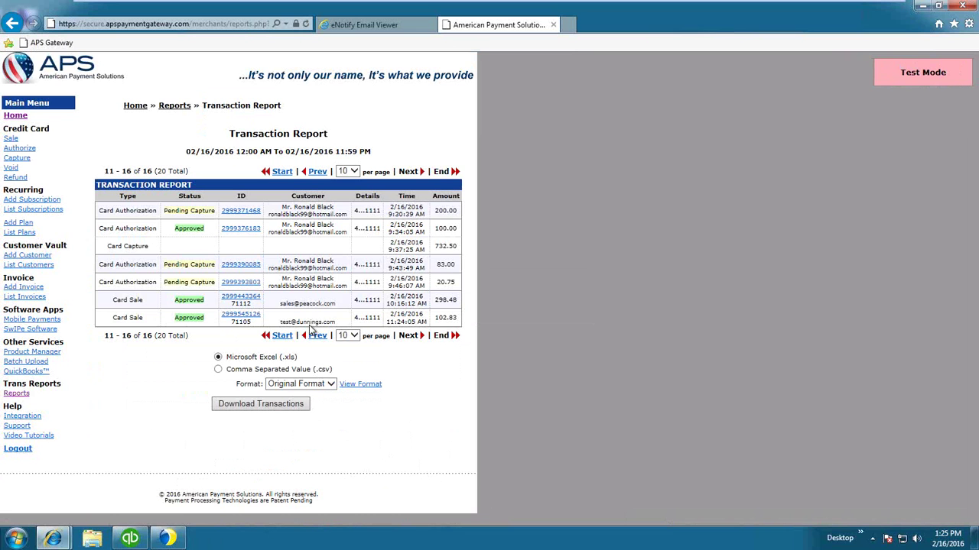
# Open the Transaction Detail of the 102.83 Card Sale paying invoice 71105 and review it.
pyautogui.click(247, 316)
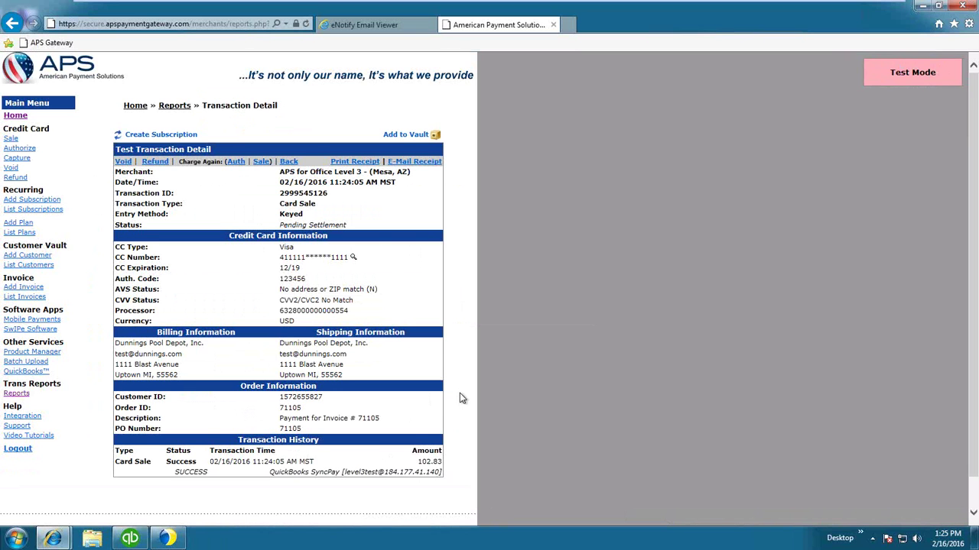
pyautogui.scroll(-1, 459, 398)
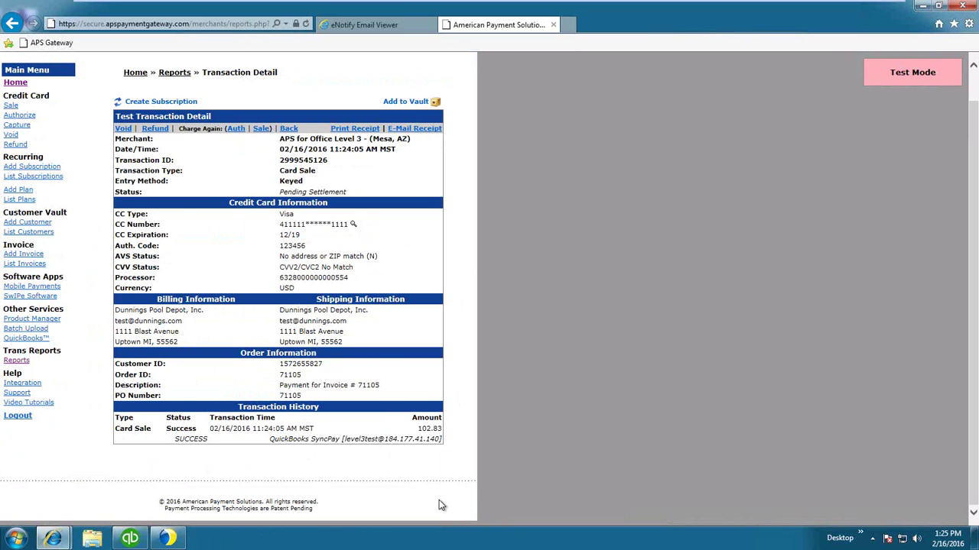
pyautogui.scroll(1, 439, 503)
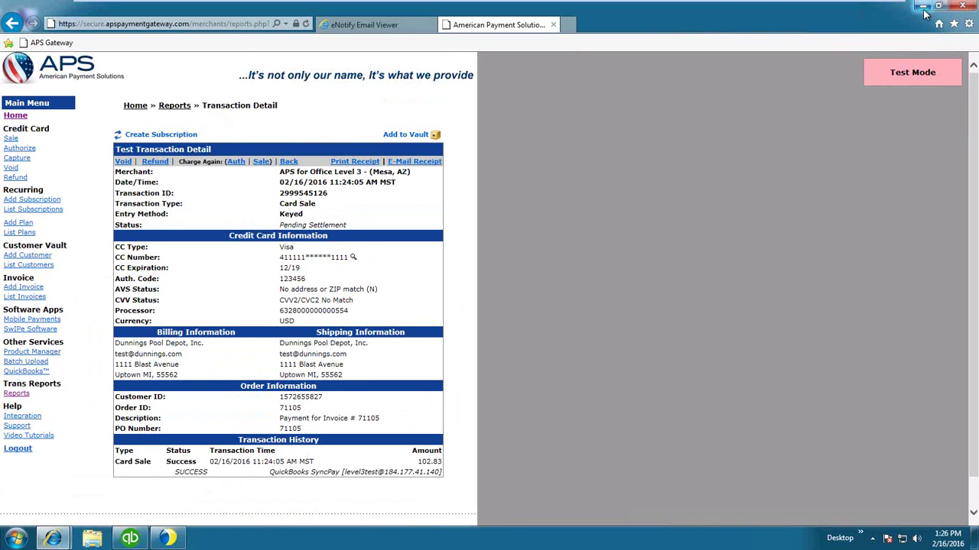
# Leave the VMware remote session and bring the PowerPoint presentation back to the front.
pyautogui.moveTo(654, 6)
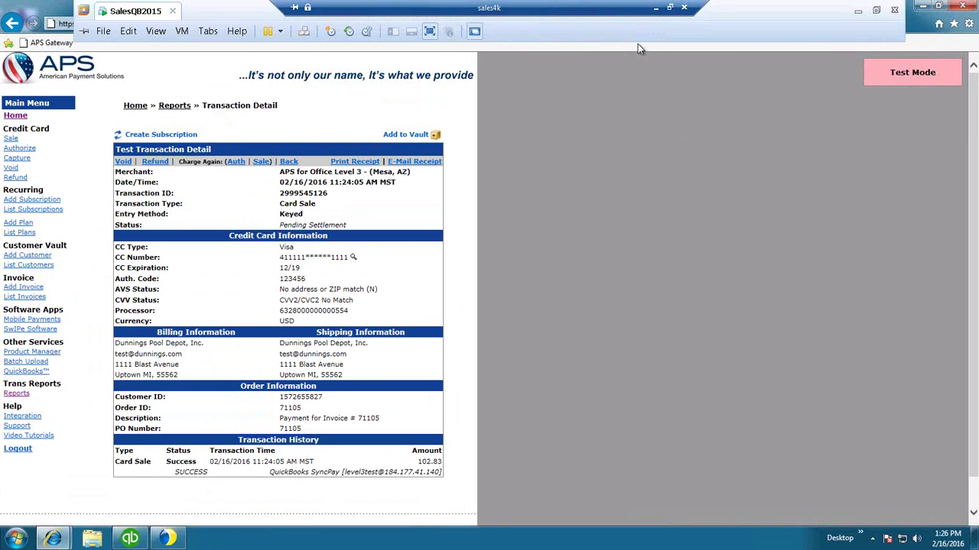
pyautogui.click(655, 6)
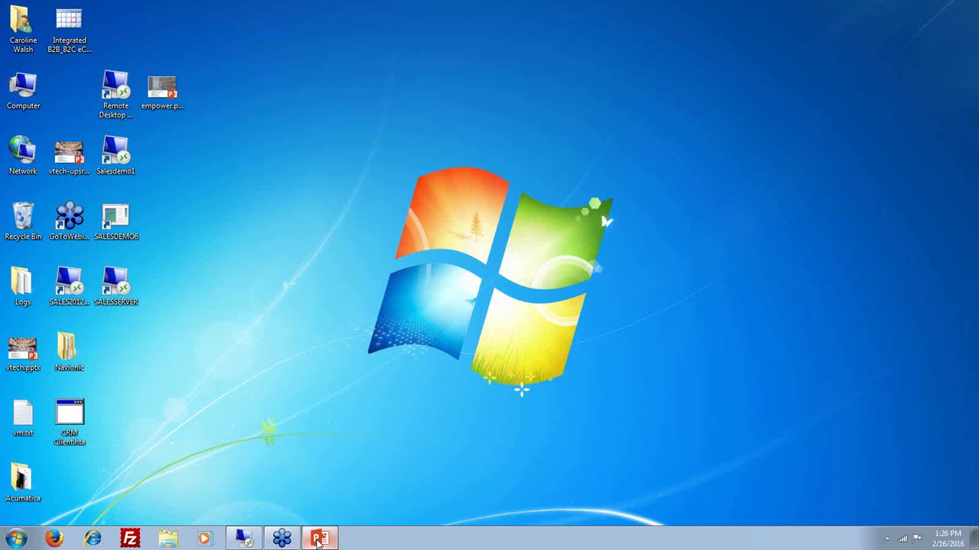
pyautogui.click(320, 539)
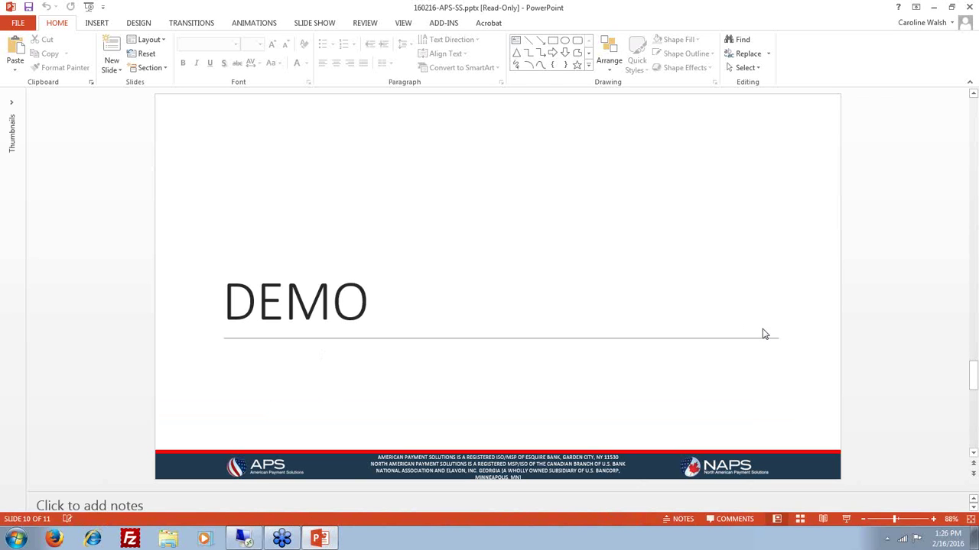